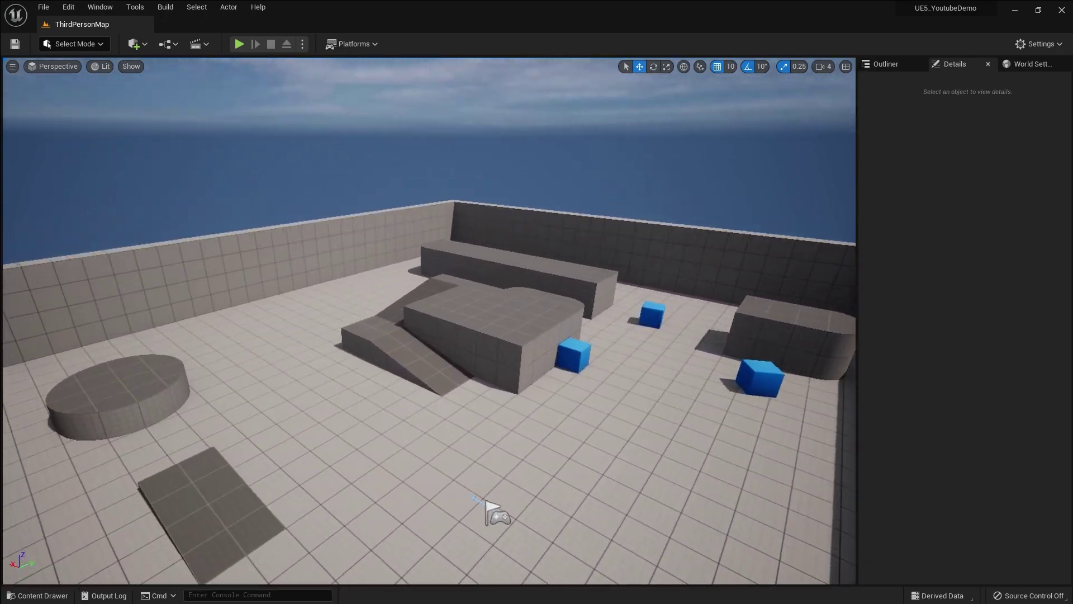
# Step: Play-test ThirdPersonMap, jumping and steering the character with the touch joystick, then stop
pyautogui.press('super')
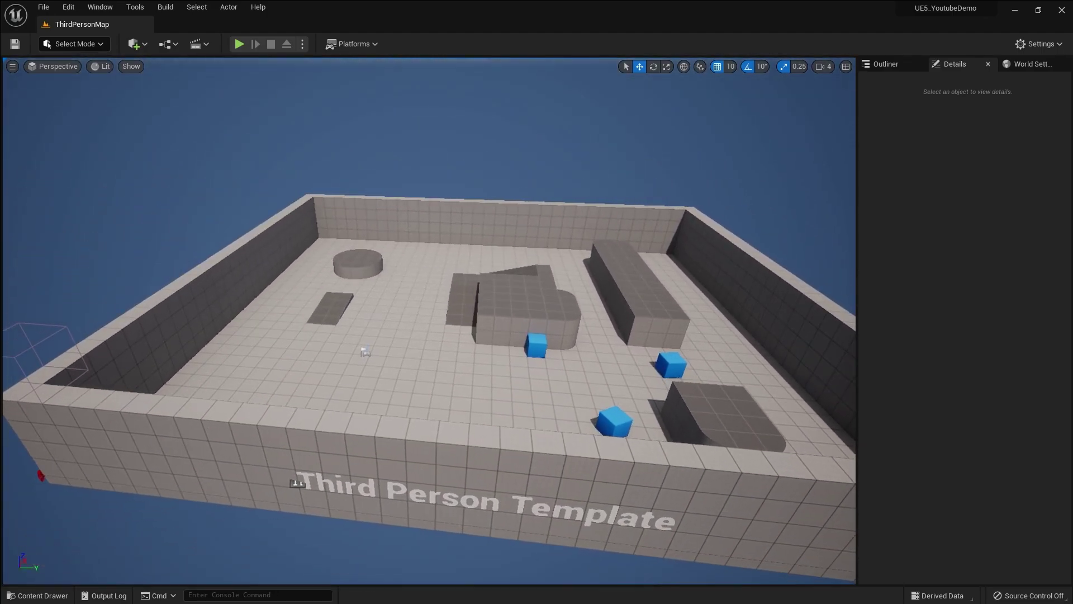
pyautogui.hotkey('alt', 'p')
pyautogui.press('space')
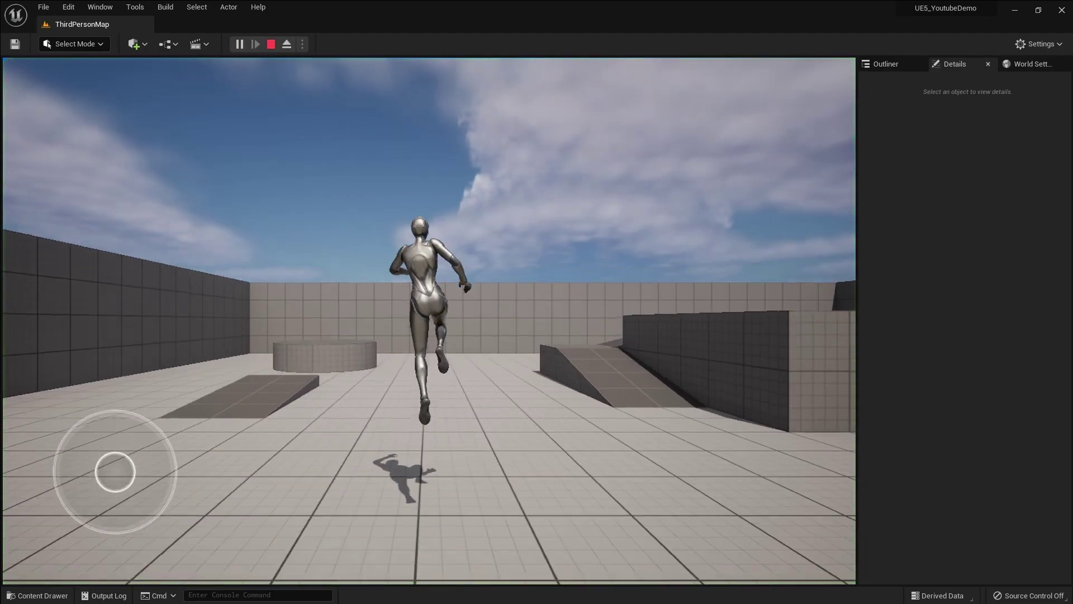
pyautogui.moveTo(115, 471); pyautogui.dragTo(116, 437)
pyautogui.press('Escape')
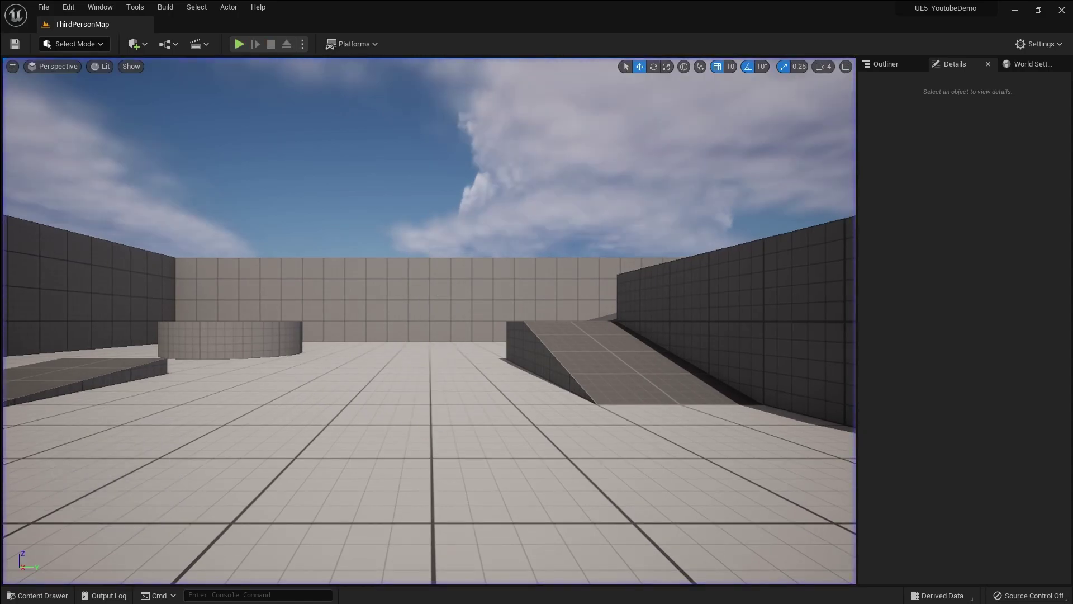
pyautogui.click(68, 6)
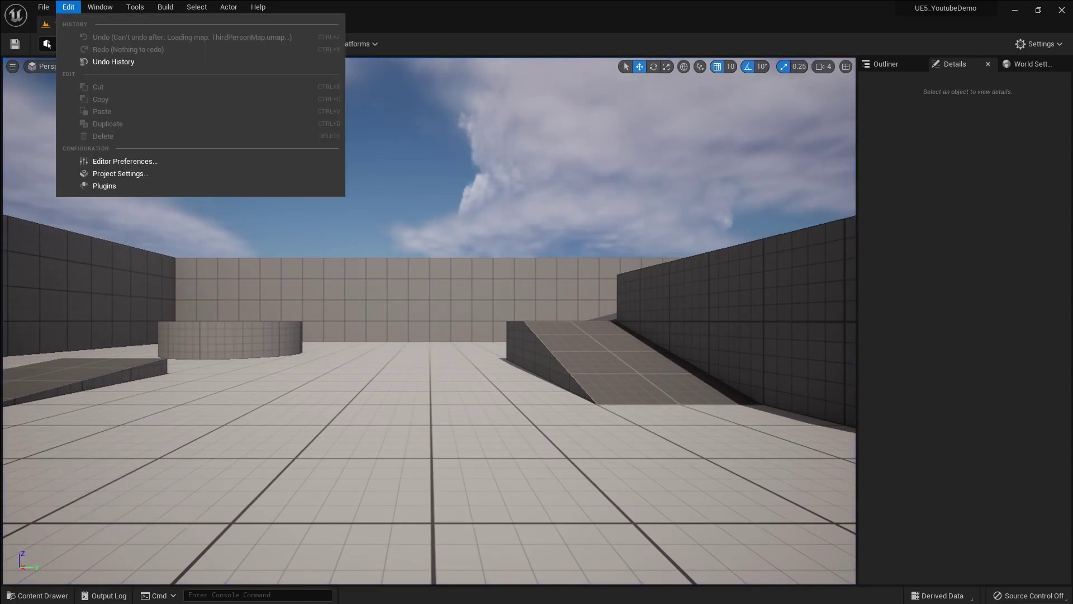
pyautogui.click(121, 173)
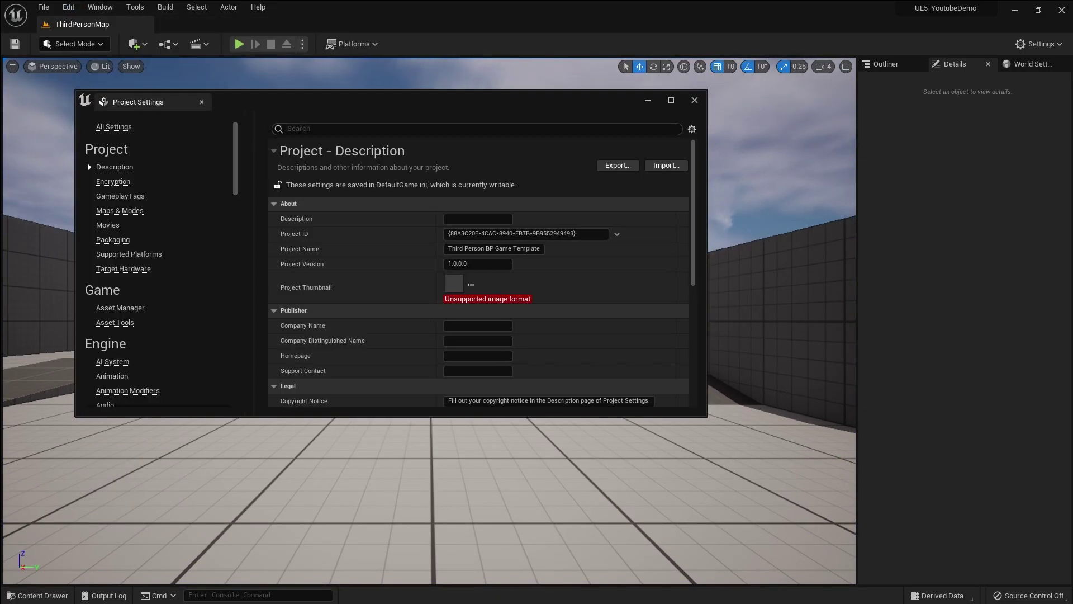
pyautogui.write('mobile')
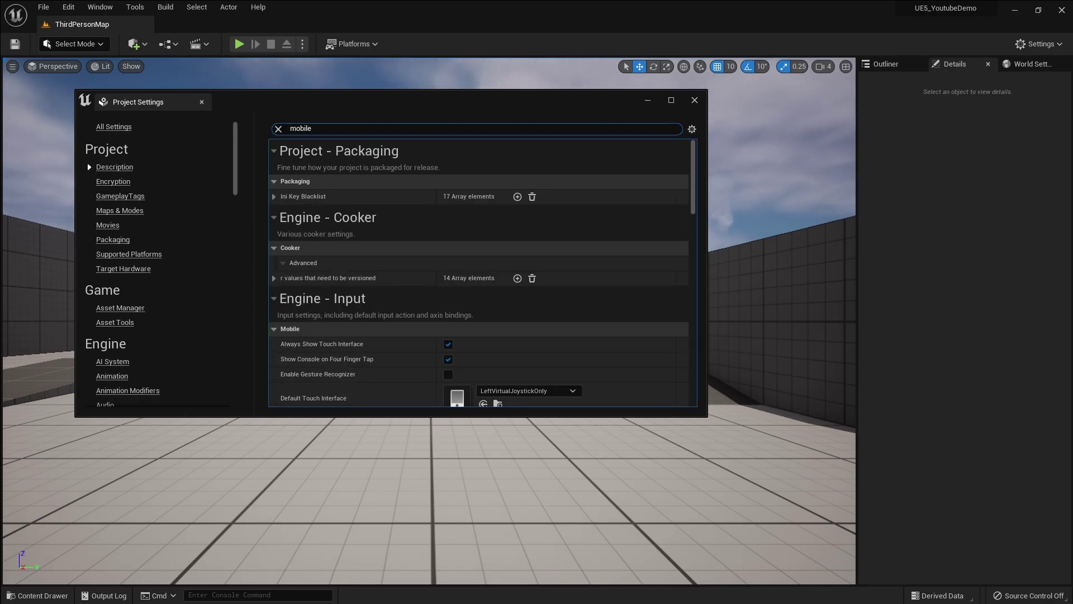
pyautogui.scroll(-2, 296, 274)
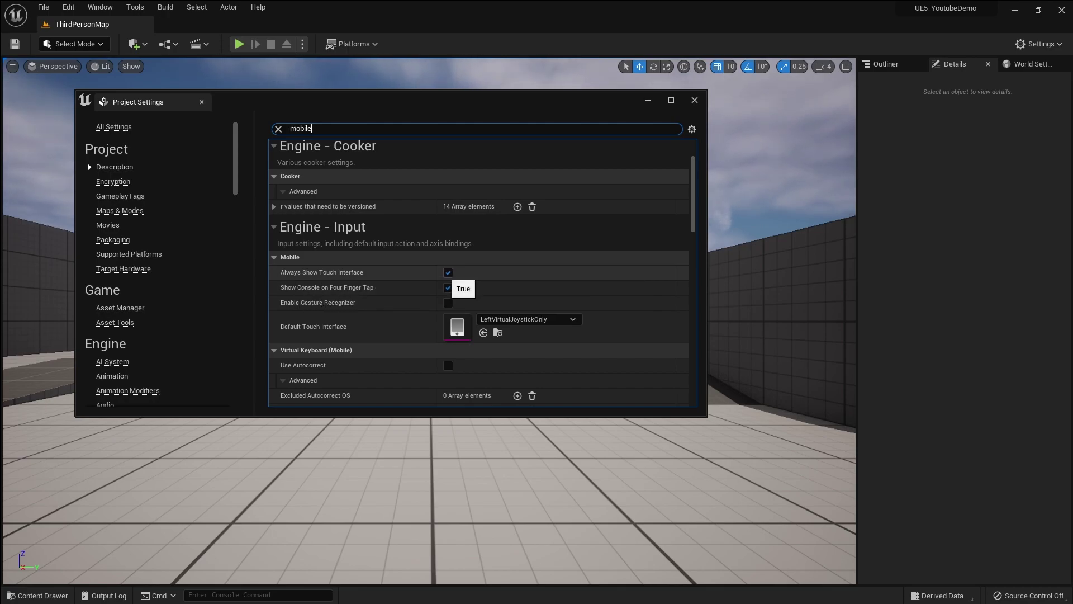
pyautogui.click(525, 319)
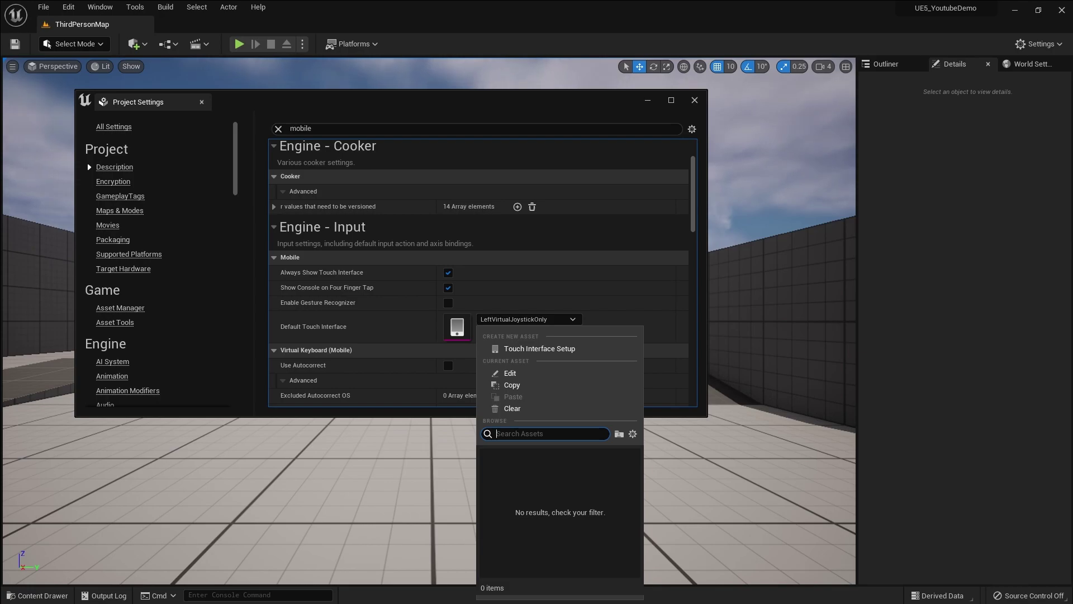
pyautogui.press('Escape')
pyautogui.click(497, 333)
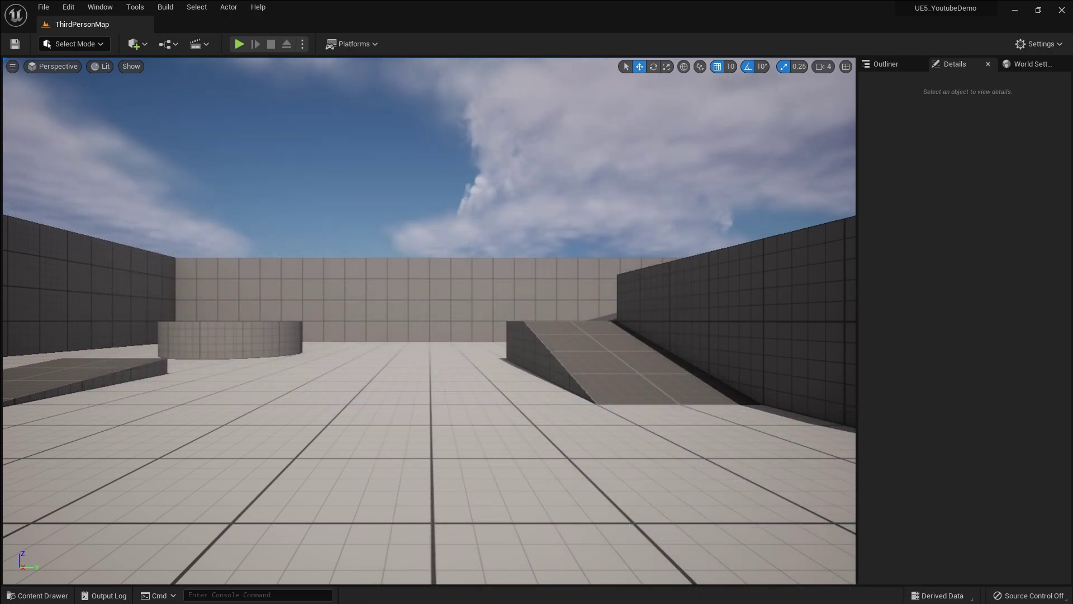
pyautogui.click(239, 43)
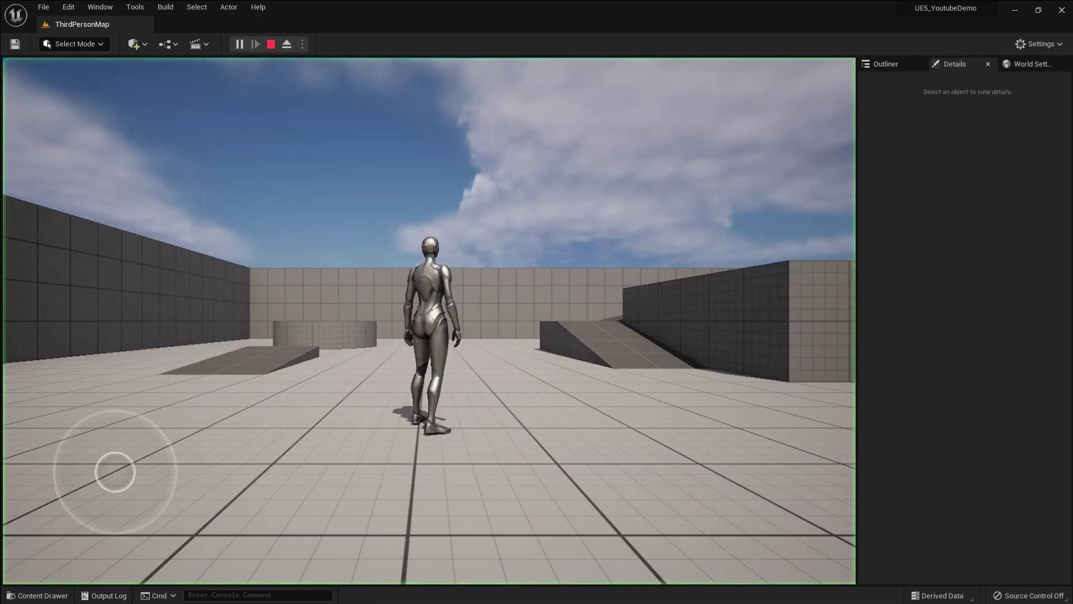
pyautogui.press('space')
pyautogui.press('Escape')
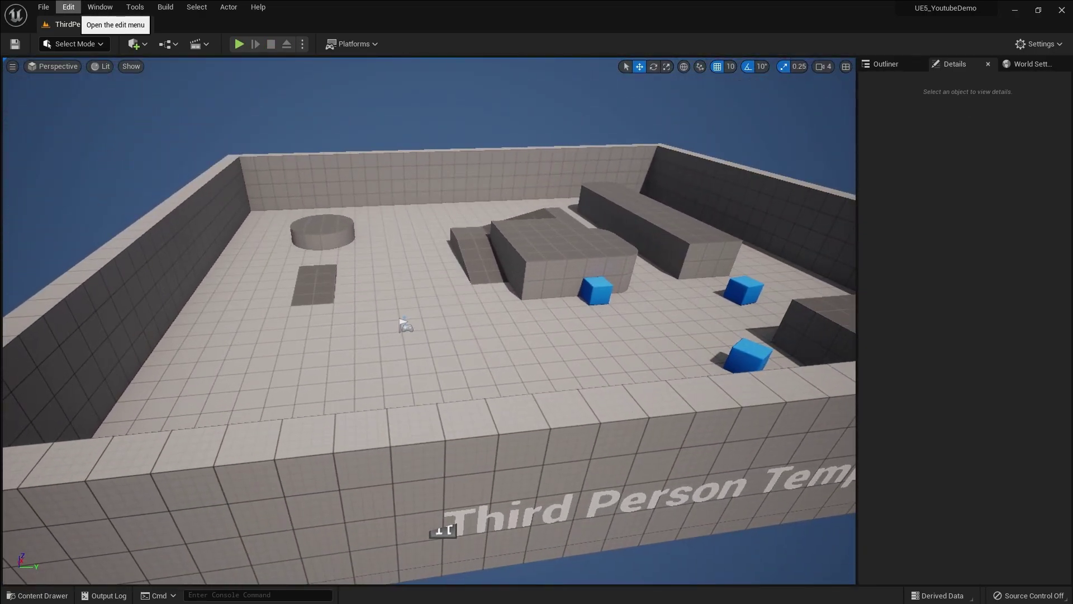
# Step: Open Project Settings maximized on Maps & Modes, showing ThirdPersonMap as the default map
pyautogui.click(68, 7)
pyautogui.click(120, 173)
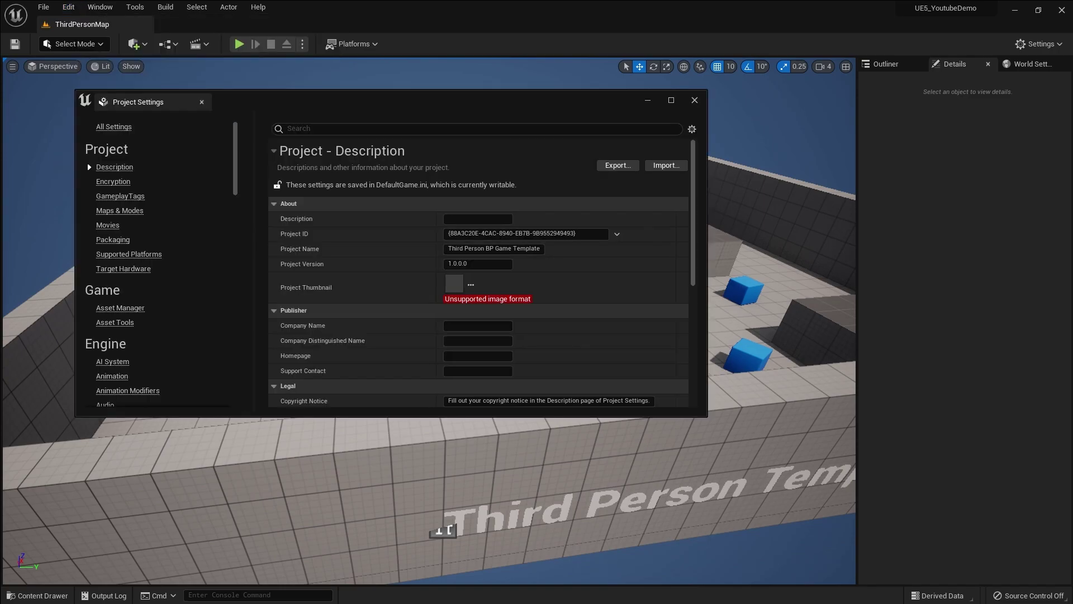
pyautogui.press('super+Up')
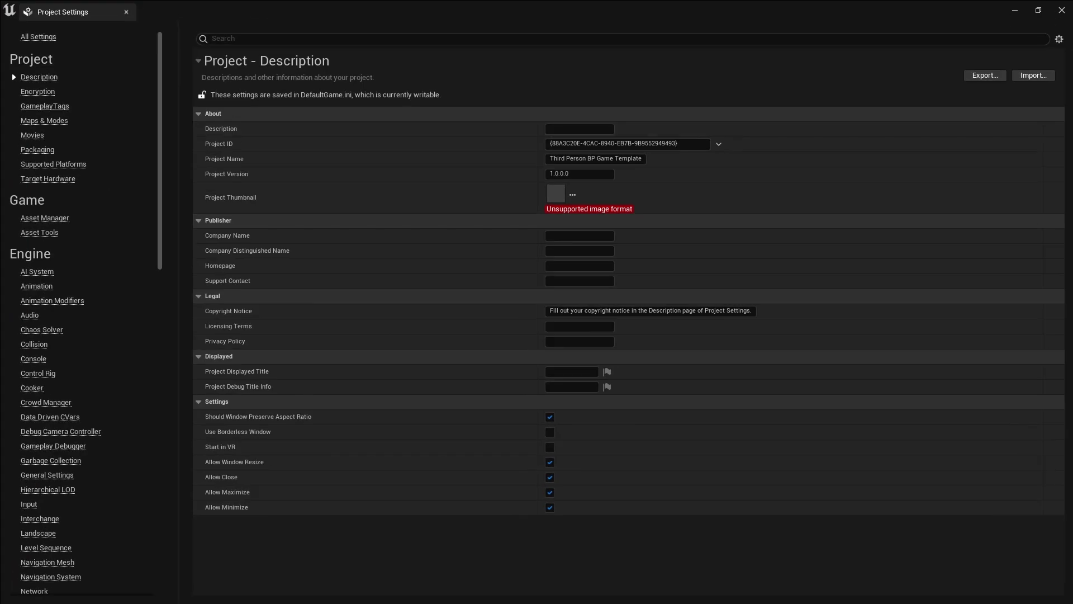
pyautogui.click(44, 121)
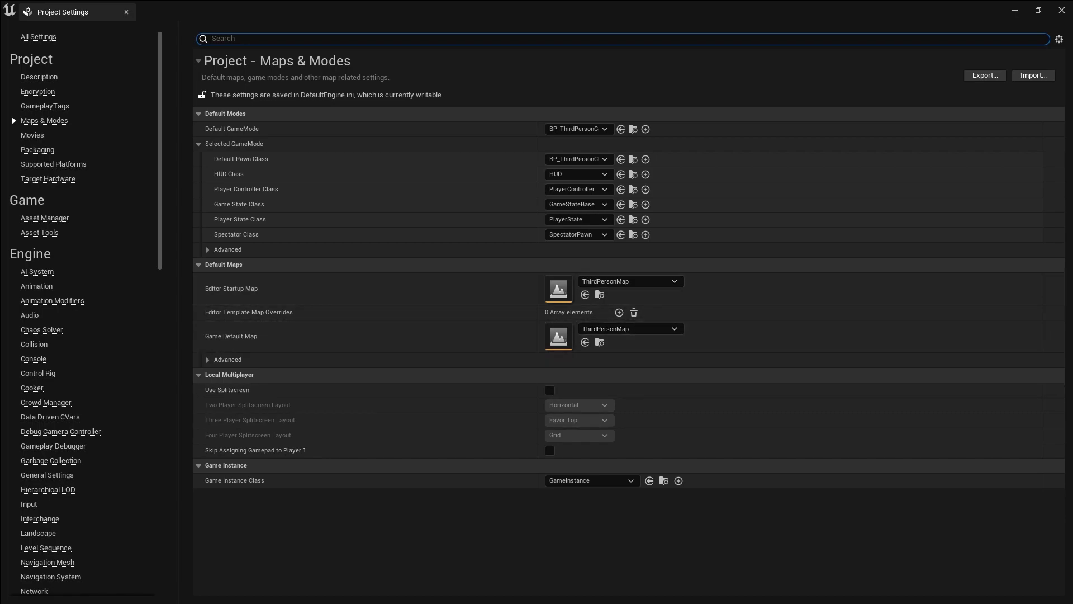
# Step: Show the Packaging settings with Advanced expanded, scrolled to the list of maps to package
pyautogui.click(37, 149)
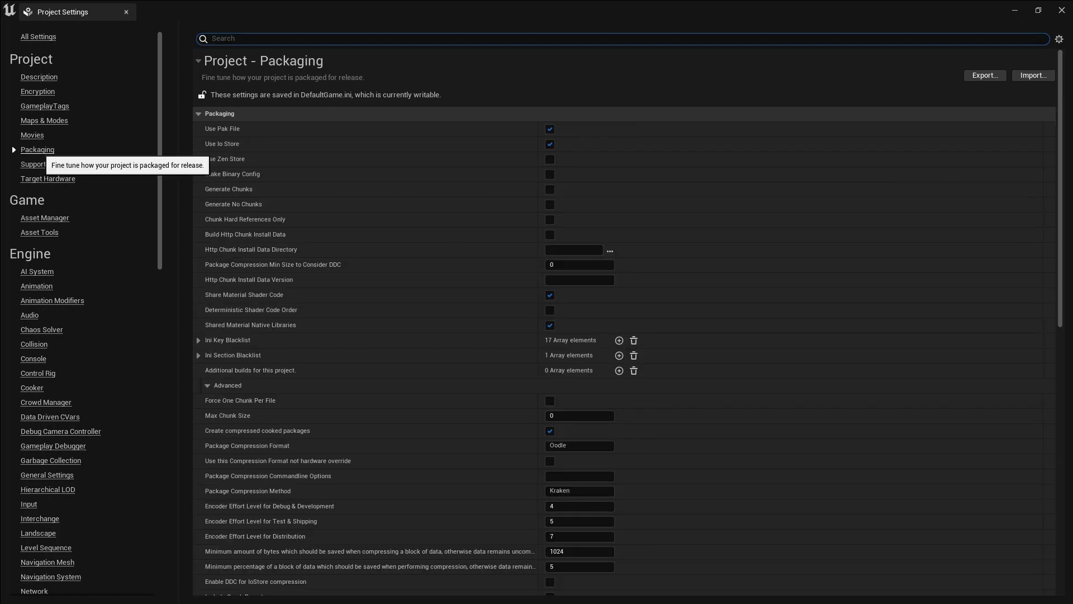
pyautogui.scroll(-4, 369, 274)
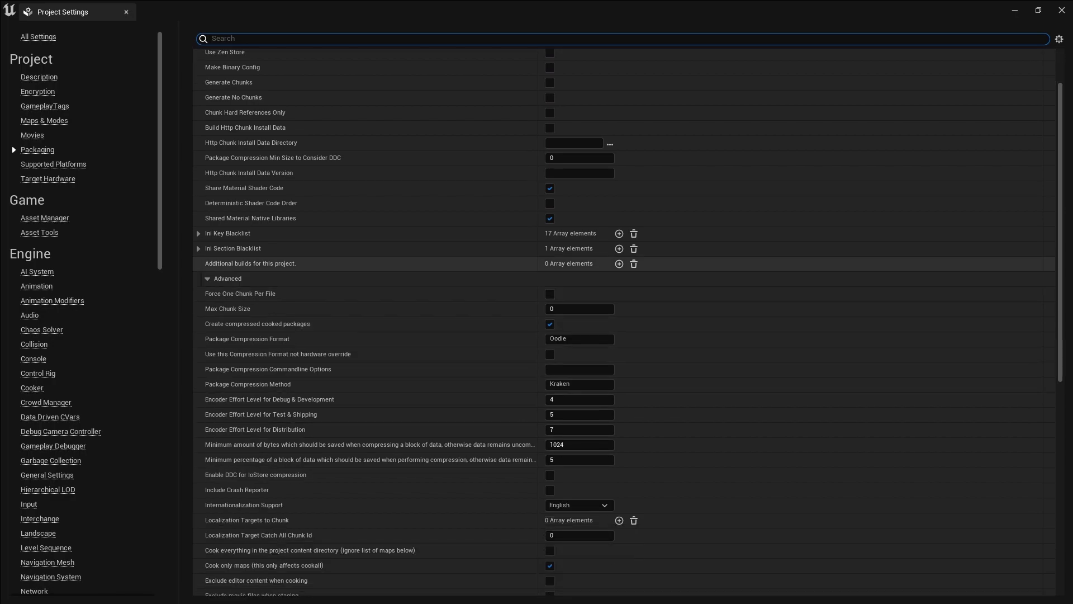
pyautogui.click(207, 278)
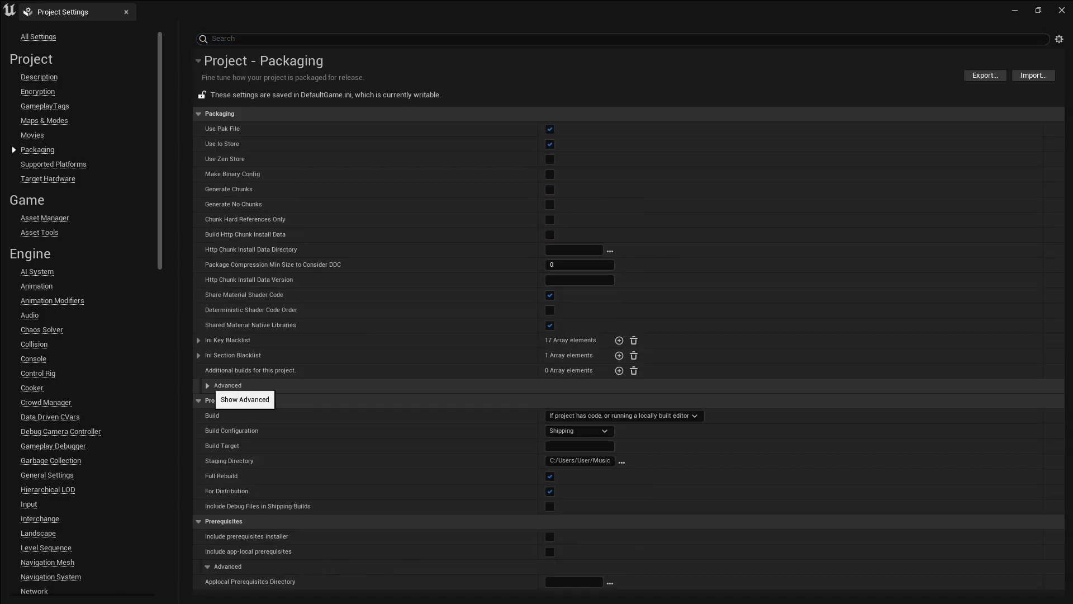
pyautogui.click(217, 386)
pyautogui.scroll(-3, 369, 361)
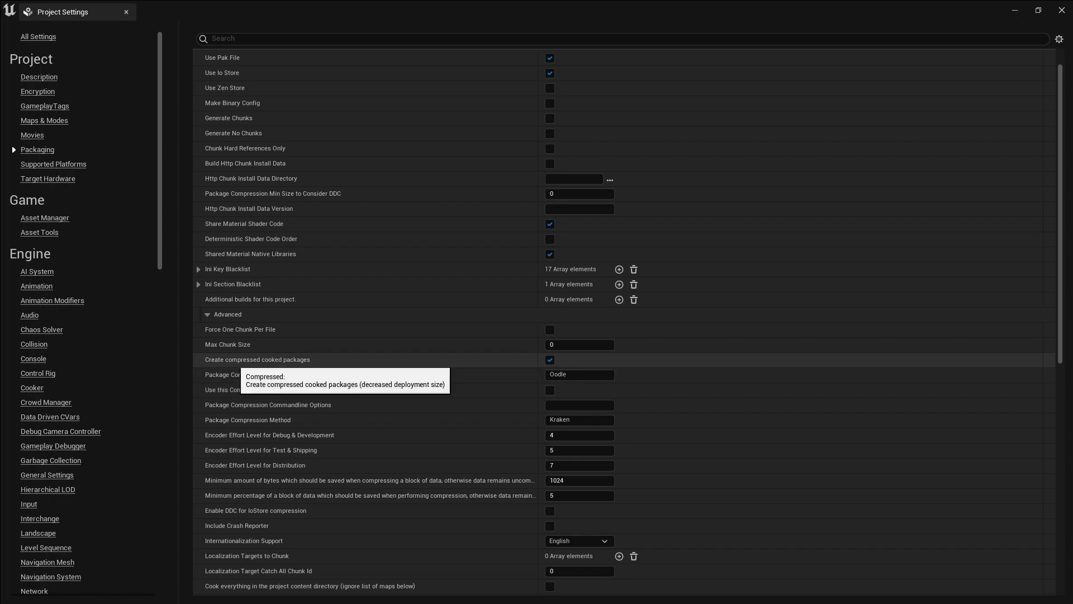
pyautogui.scroll(-8, 552, 365)
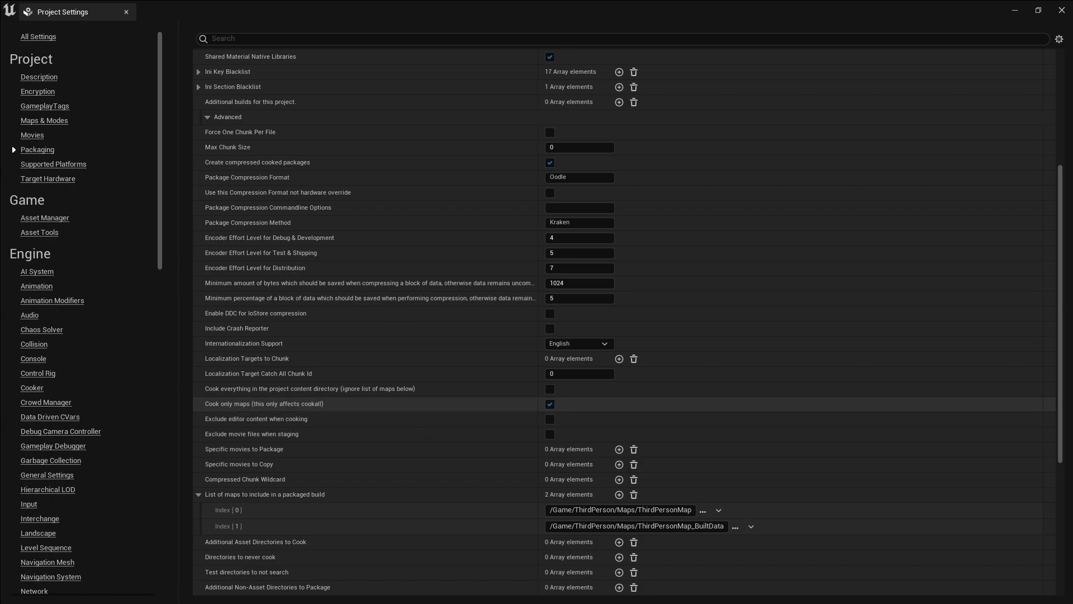
pyautogui.scroll(-4, 559, 403)
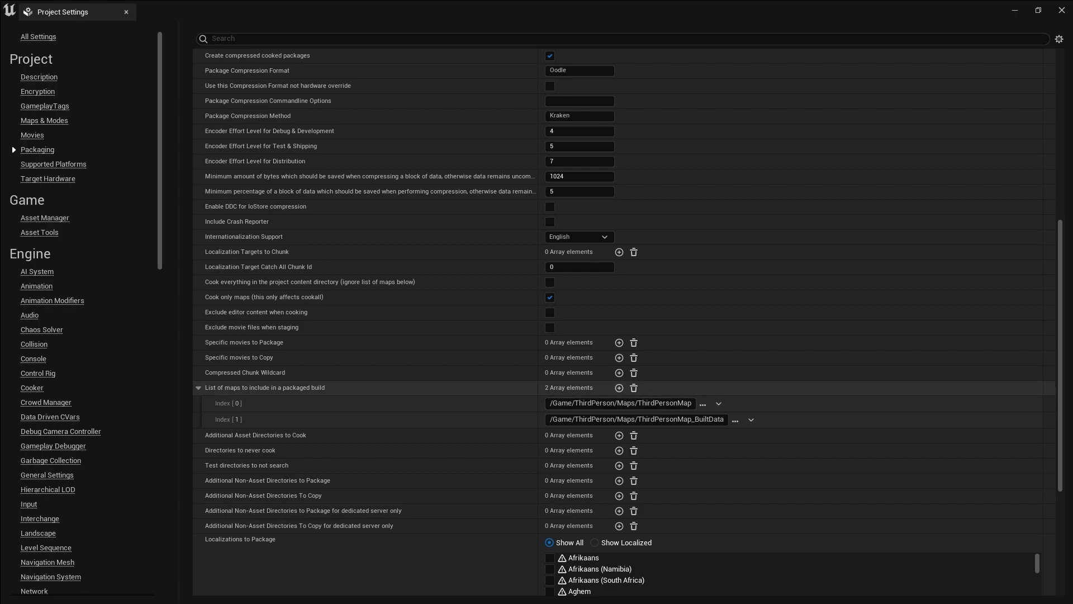
# Step: Add an Index [2] map entry, cancel the file picker, then delete the empty entry
pyautogui.click(619, 387)
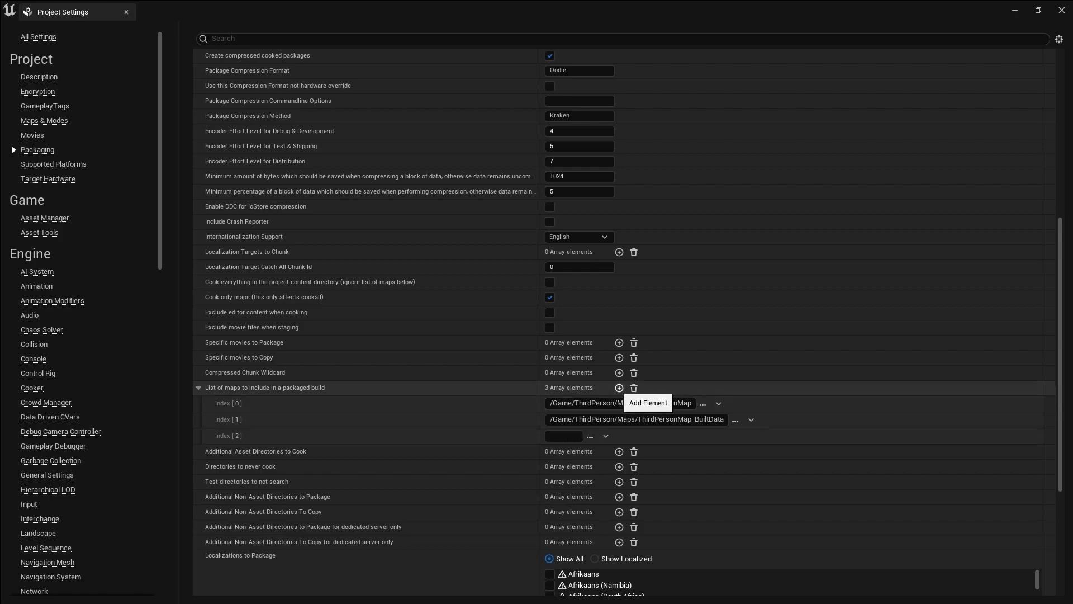
pyautogui.click(590, 436)
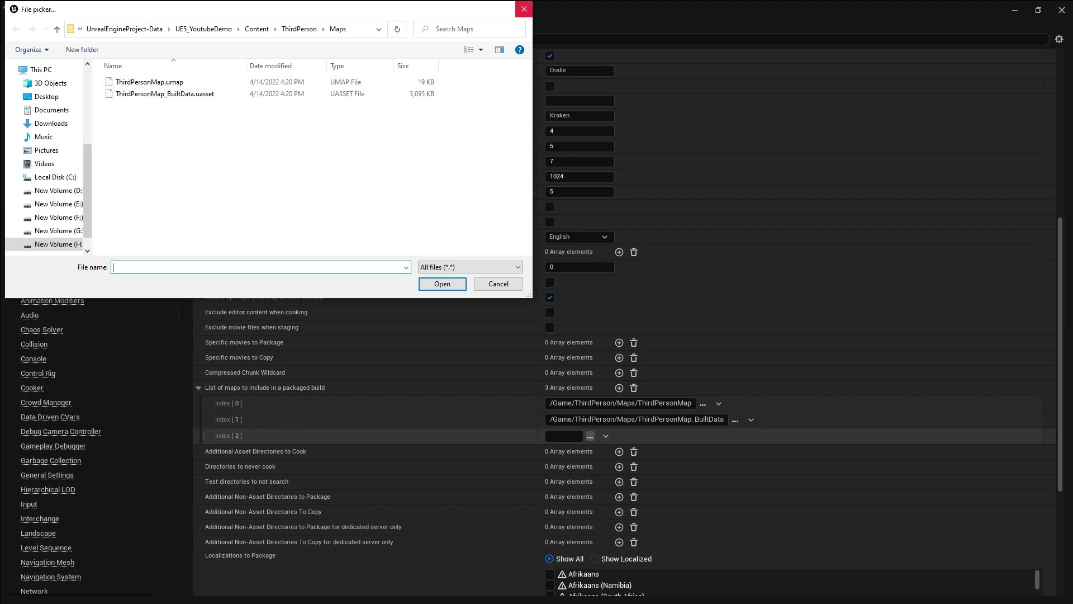
pyautogui.click(524, 9)
pyautogui.click(606, 435)
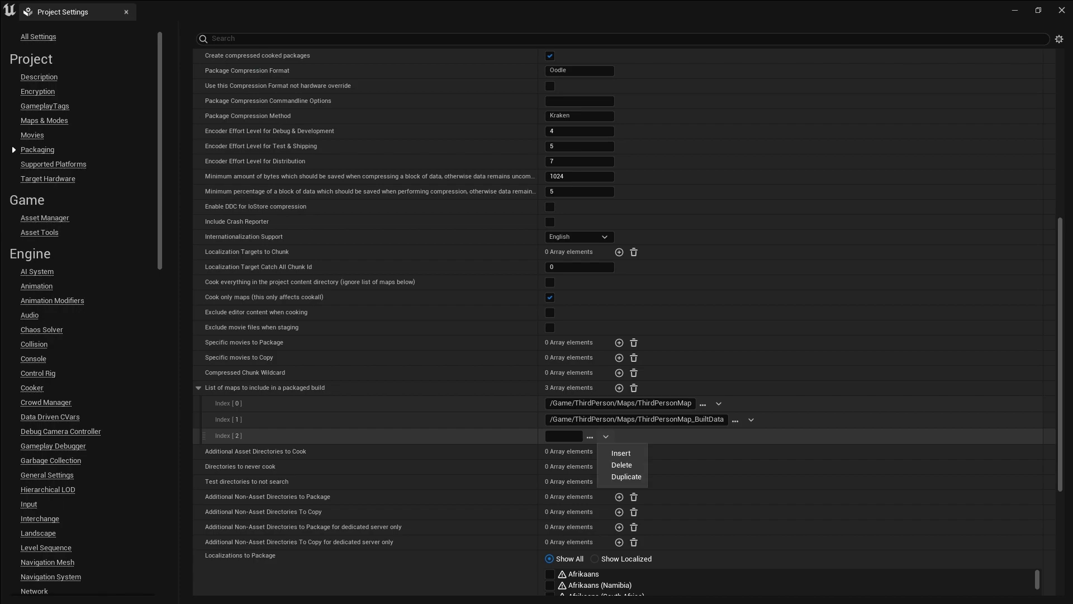
pyautogui.click(620, 465)
# Step: Set the packaging Build option to Always
pyautogui.scroll(-8, 624, 323)
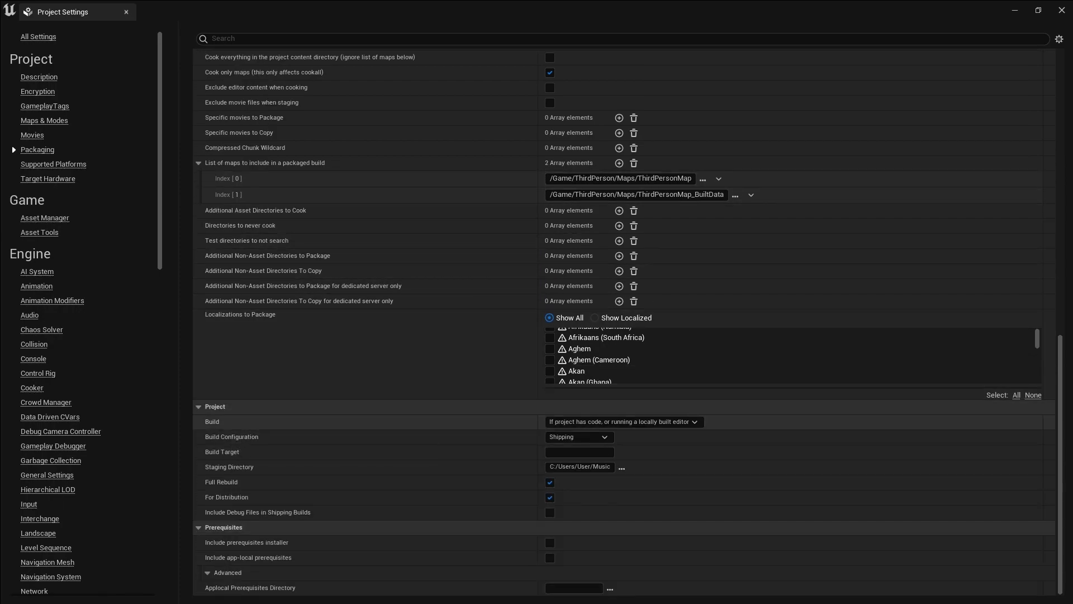
pyautogui.click(615, 422)
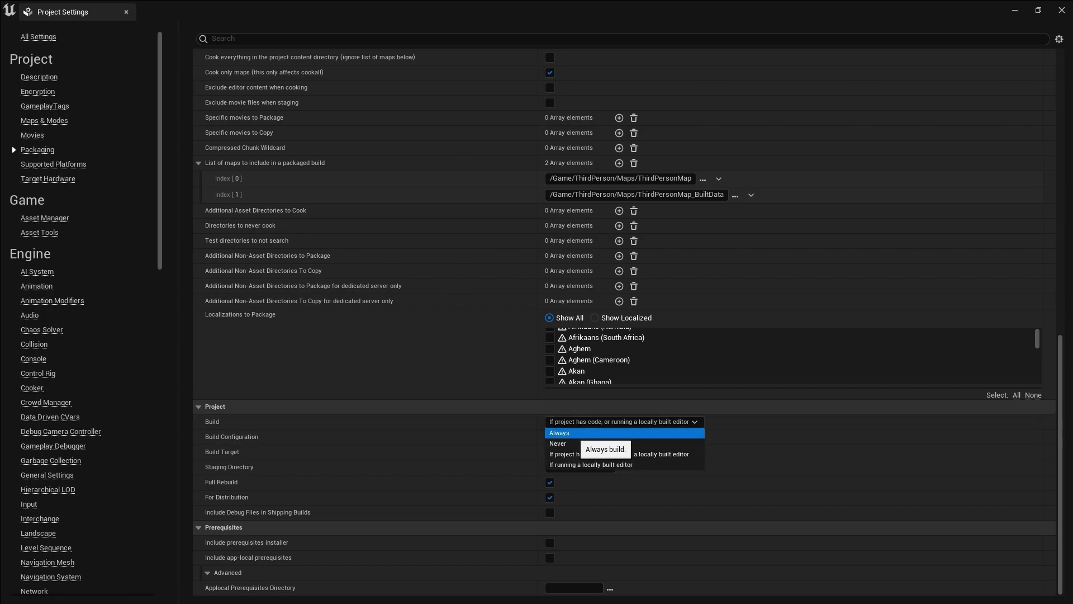
pyautogui.click(581, 433)
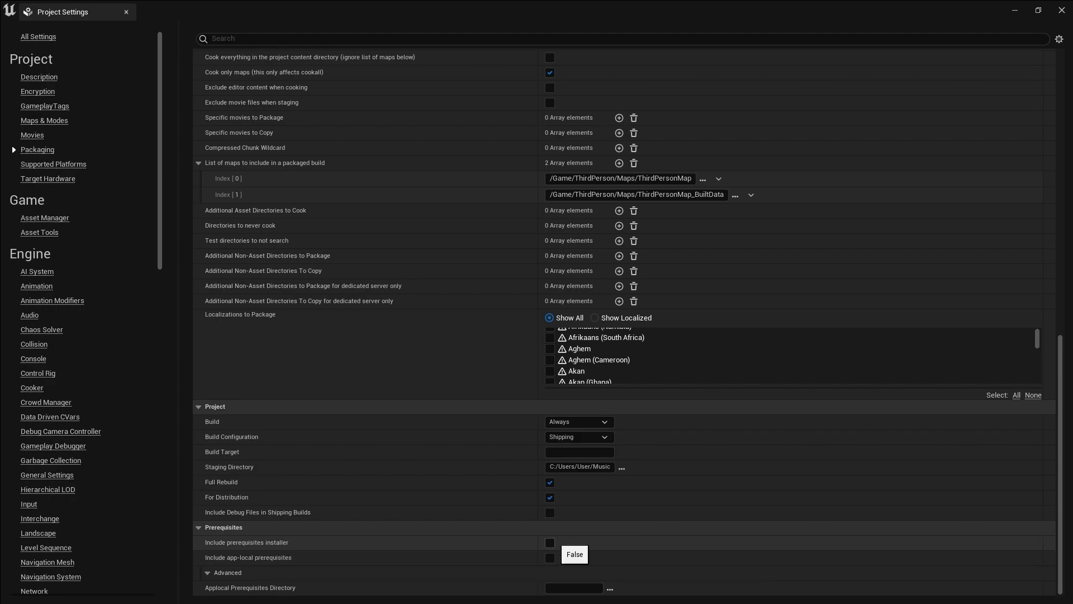
pyautogui.scroll(10, 553, 551)
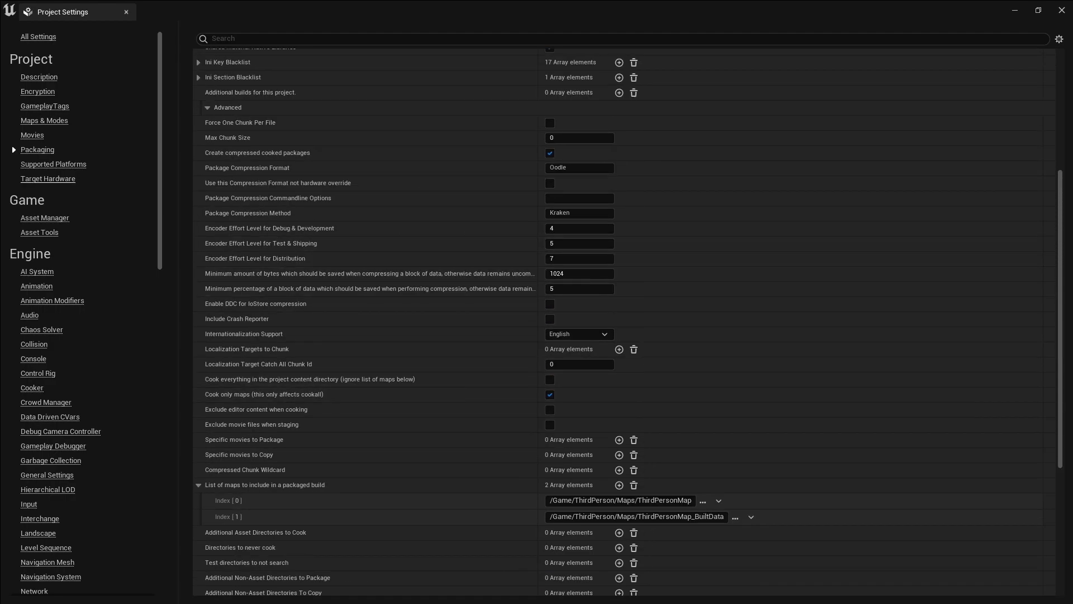
# Step: On the Target Hardware page, confirm the Mobile hardware class and Maximum graphics performance level
pyautogui.click(53, 164)
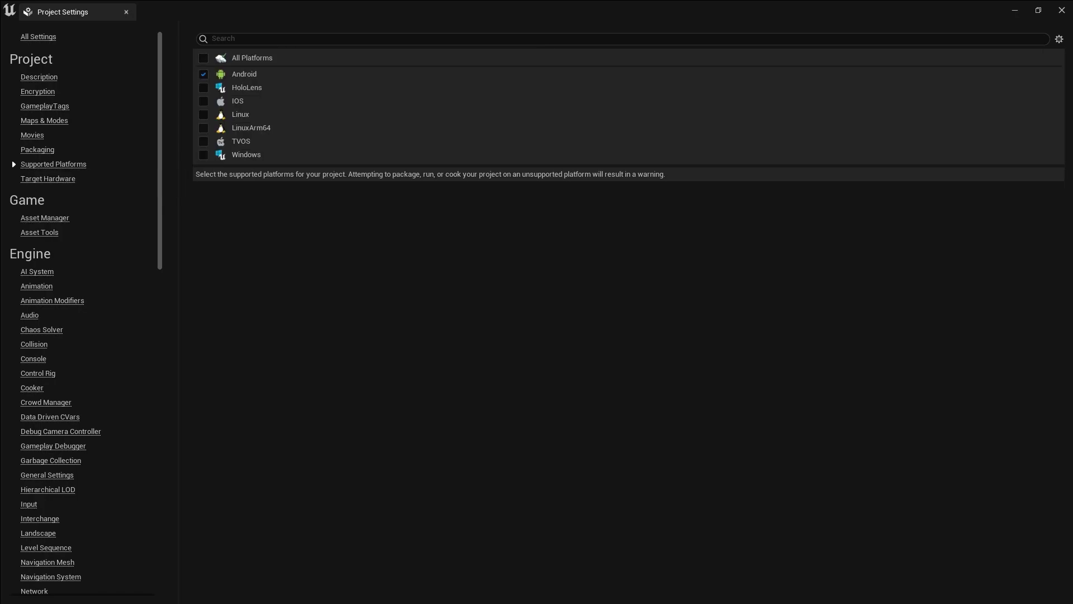
pyautogui.click(48, 178)
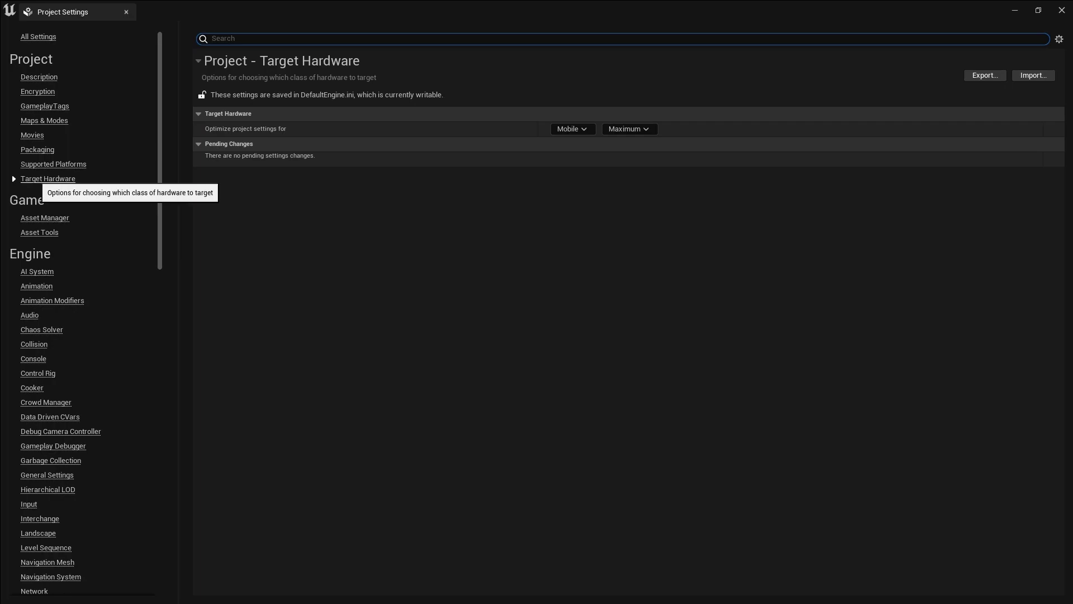
pyautogui.click(572, 129)
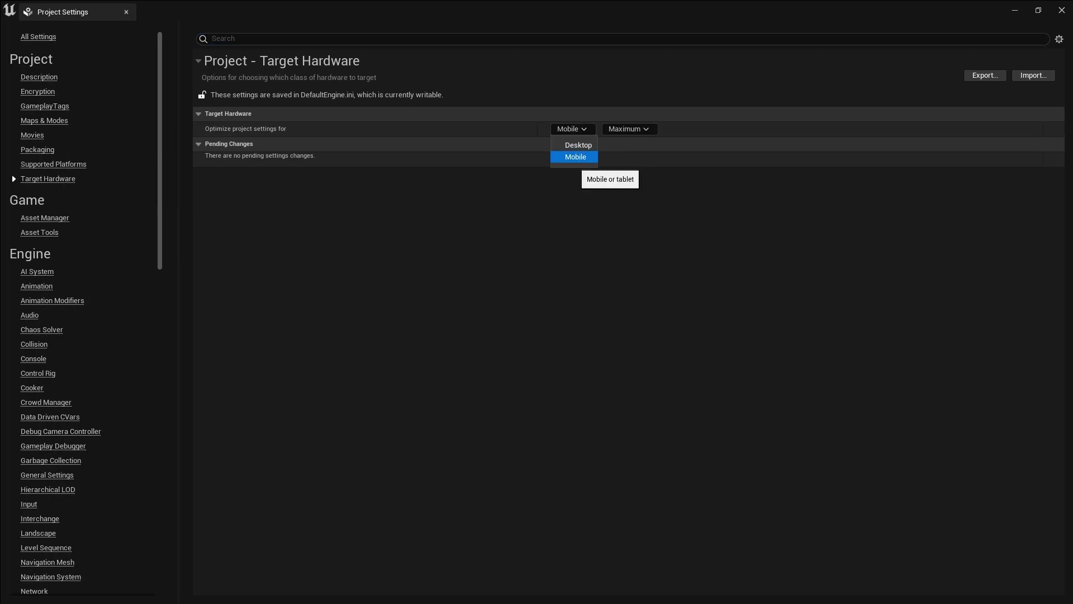
pyautogui.click(575, 156)
pyautogui.click(629, 128)
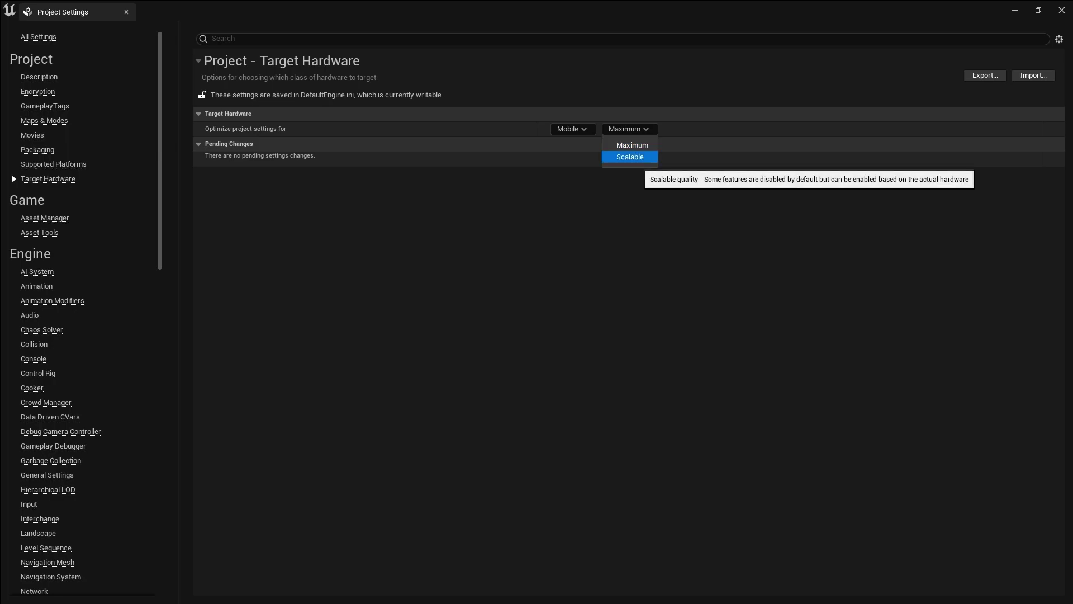
pyautogui.press('Escape')
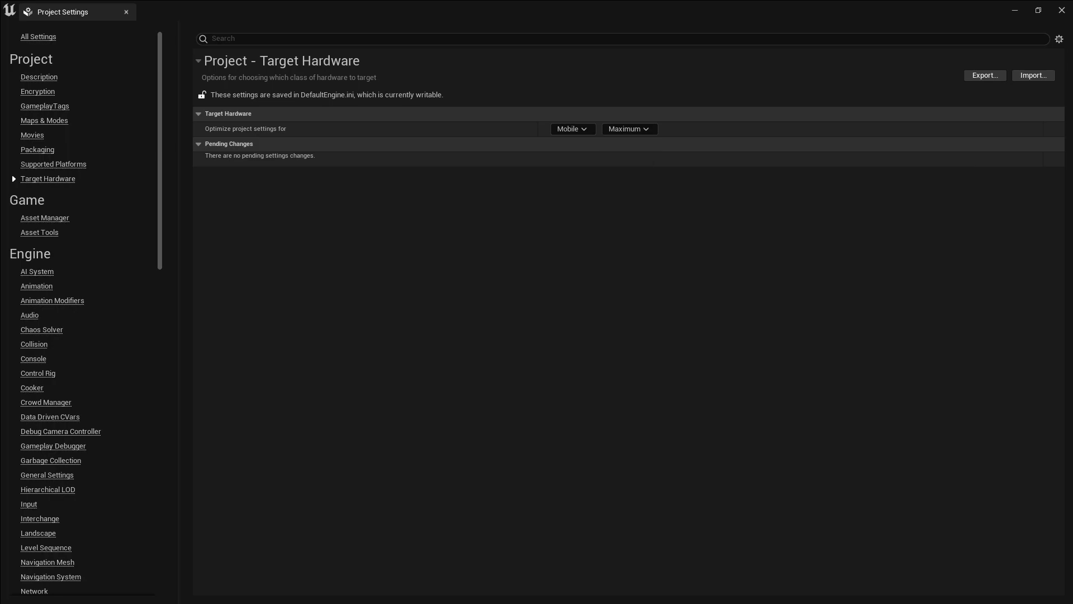
pyautogui.scroll(-10, 84, 313)
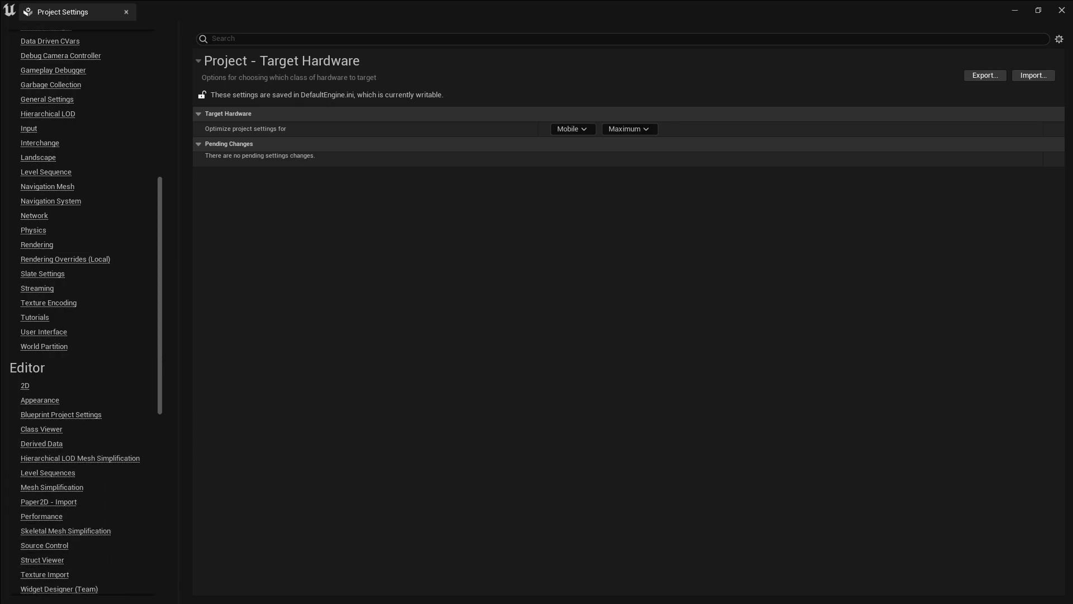
pyautogui.scroll(-10, 84, 313)
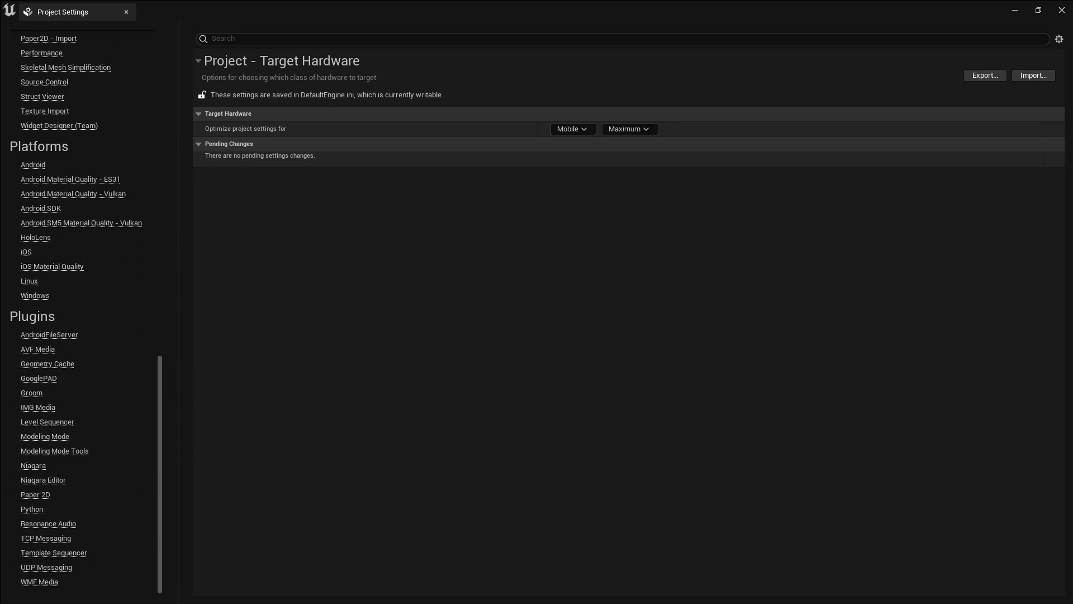
# Step: Look at the GooglePAD plugin settings, then the Android SDK page with SDK, NDK and Java paths
pyautogui.click(38, 378)
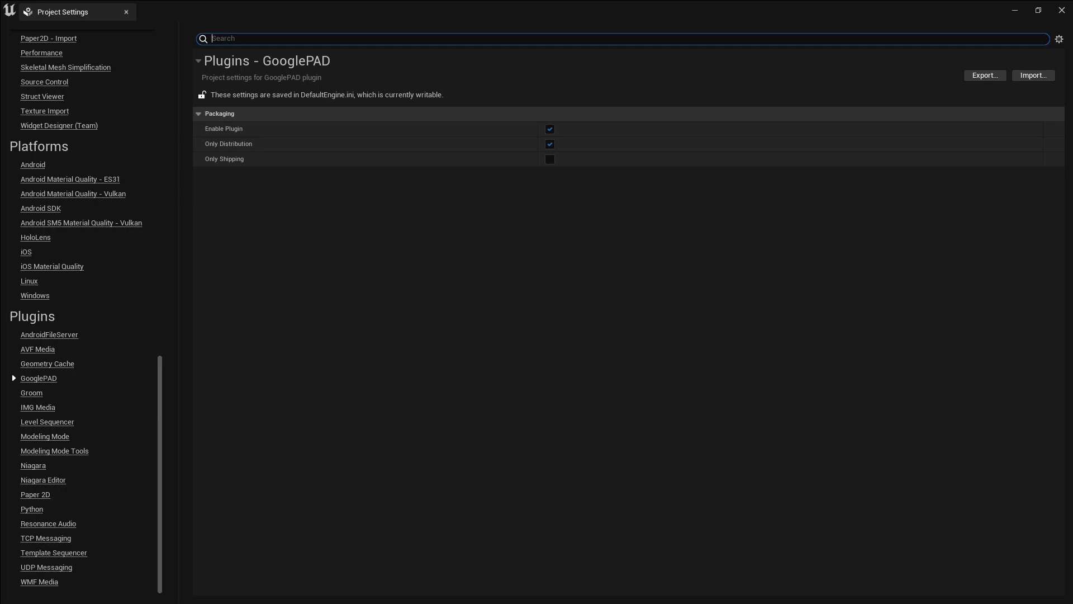
pyautogui.click(41, 208)
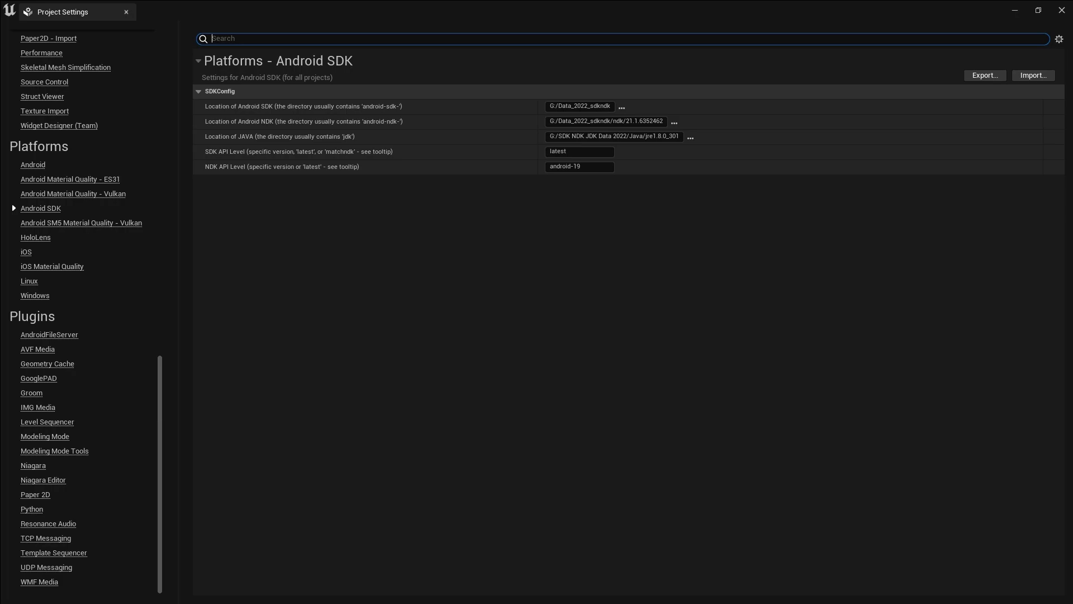
# Step: In the Android settings, check package name com.teclearing.demo and display name UE5 Youtube Demo
pyautogui.click(33, 165)
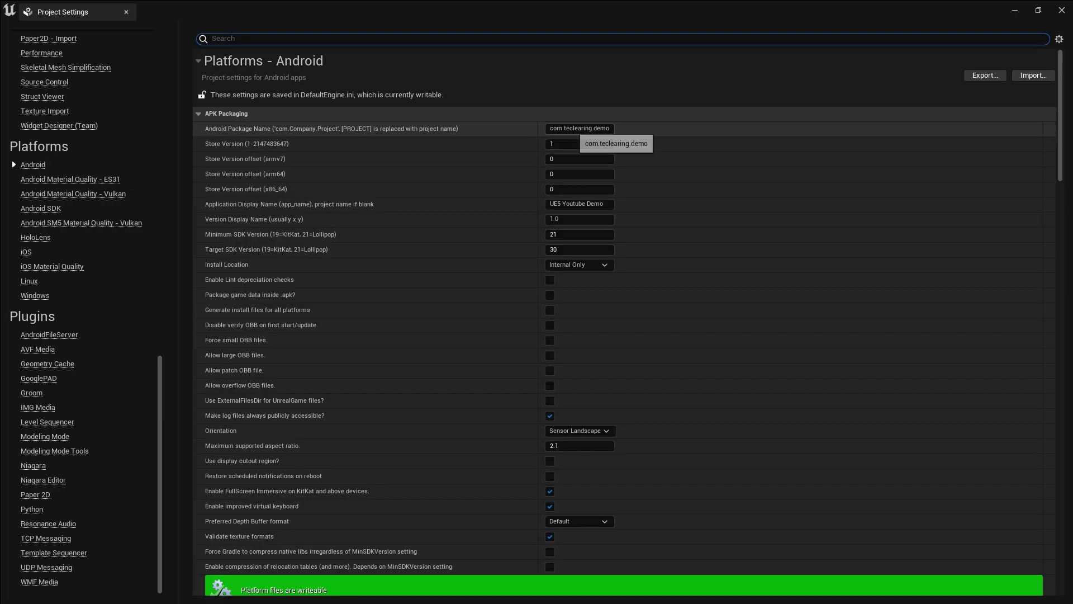
pyautogui.click(564, 129)
pyautogui.click(564, 129)
pyautogui.click(565, 129)
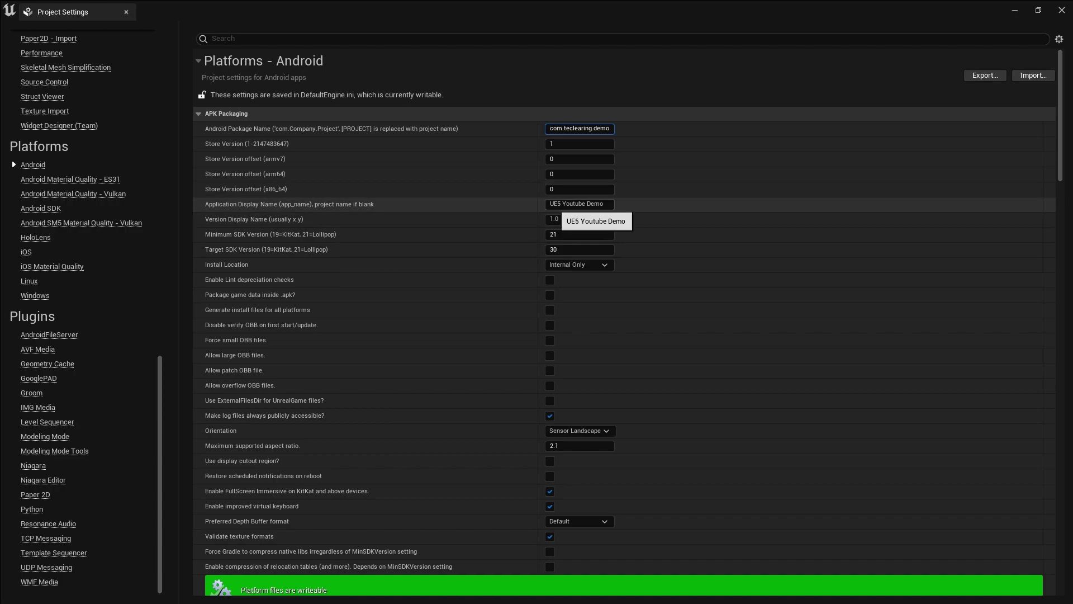
pyautogui.click(559, 204)
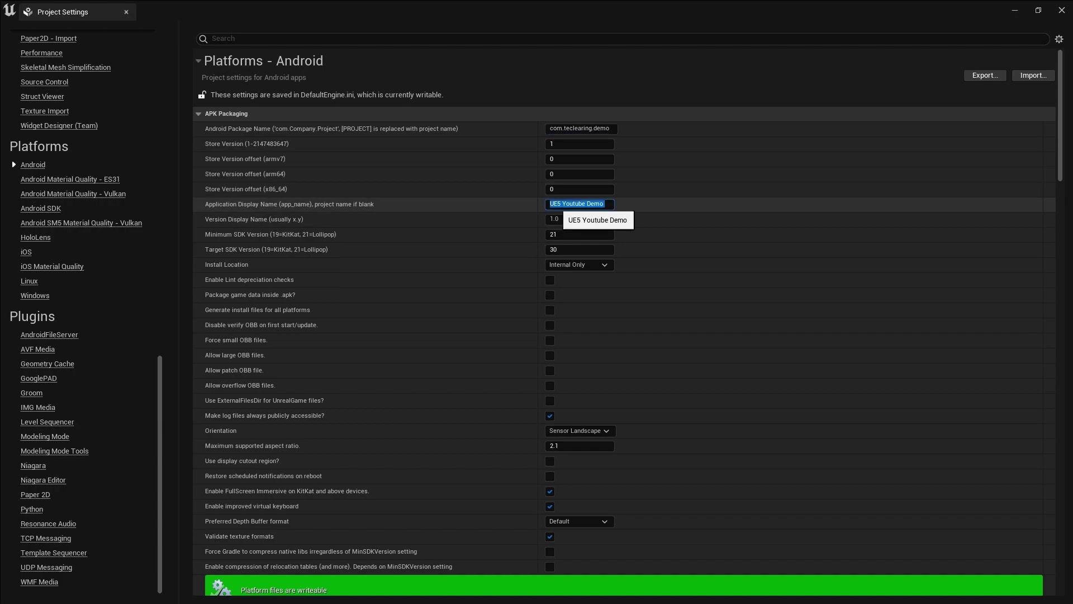
# Step: Review App Bundle and ExampleKey.keystore / MyKey signing settings, then close Project Settings
pyautogui.scroll(-1, 559, 295)
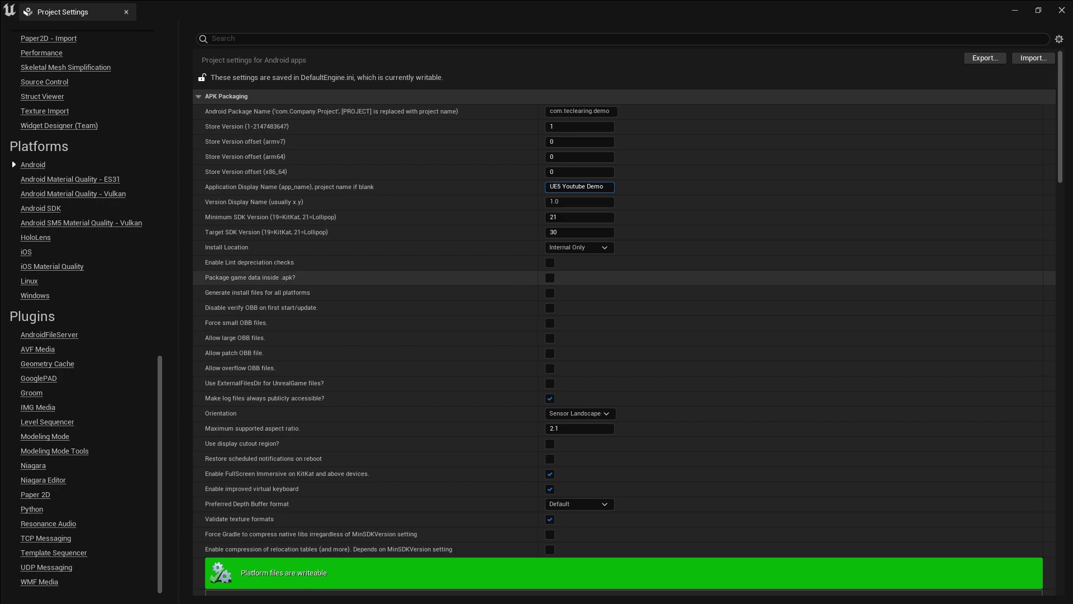
pyautogui.scroll(-2, 553, 290)
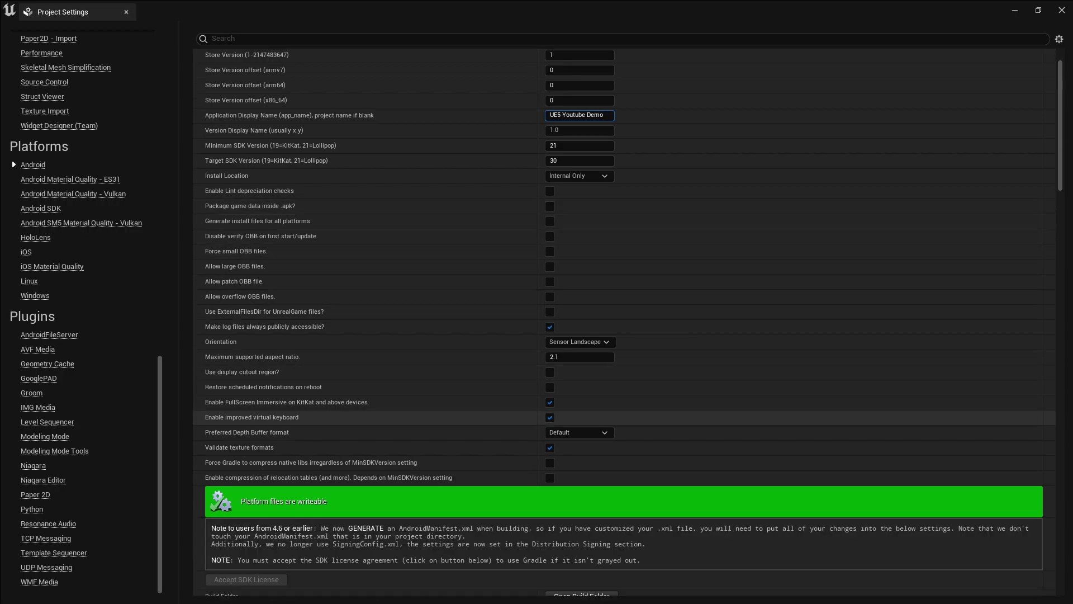
pyautogui.scroll(-8, 549, 455)
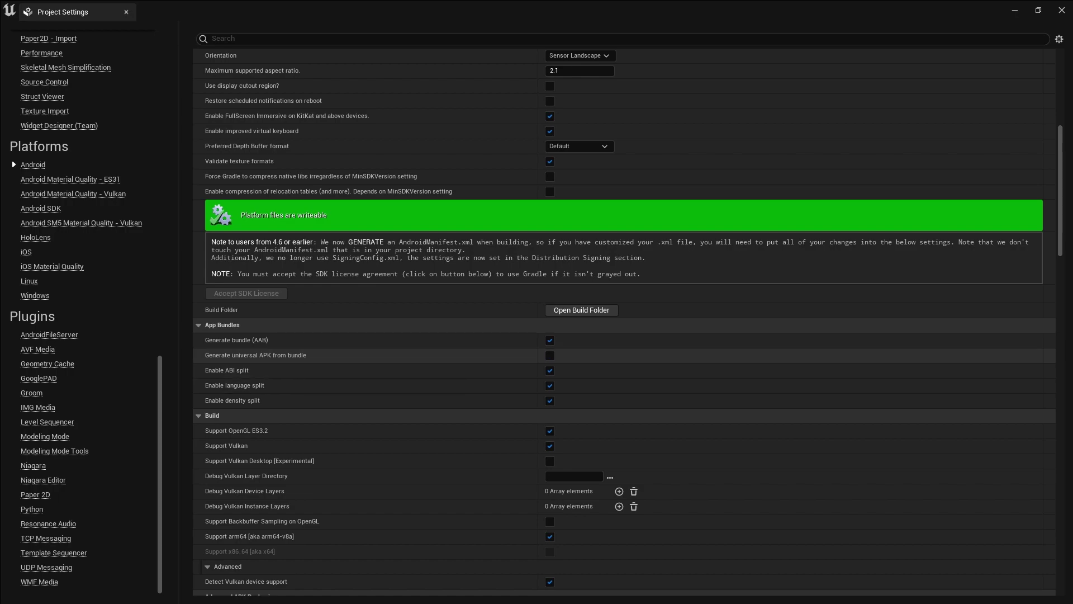
pyautogui.scroll(-3, 549, 169)
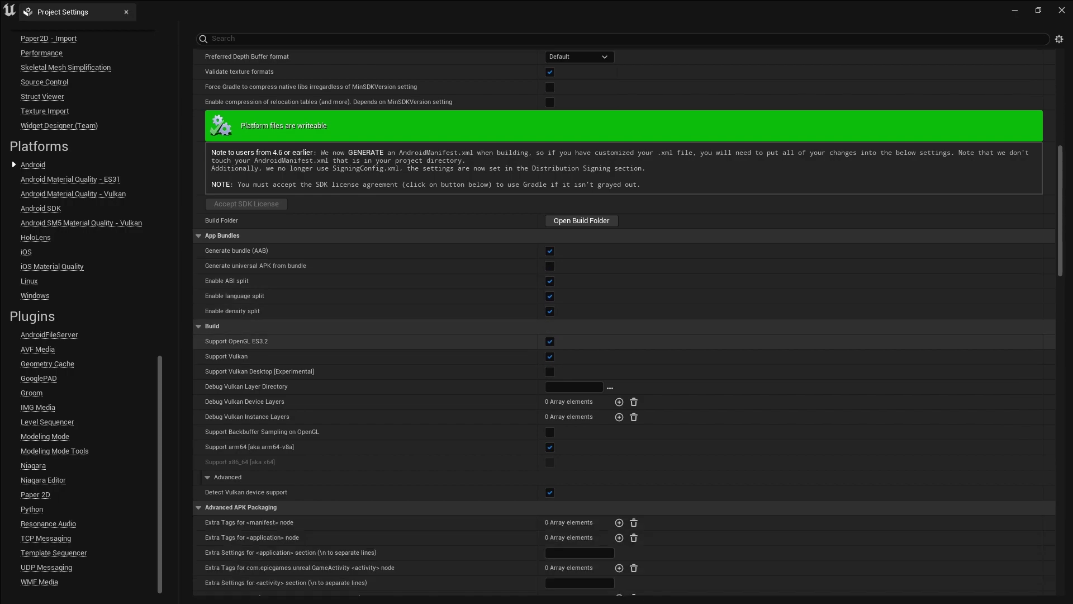
pyautogui.scroll(-3, 549, 169)
pyautogui.scroll(-2, 549, 168)
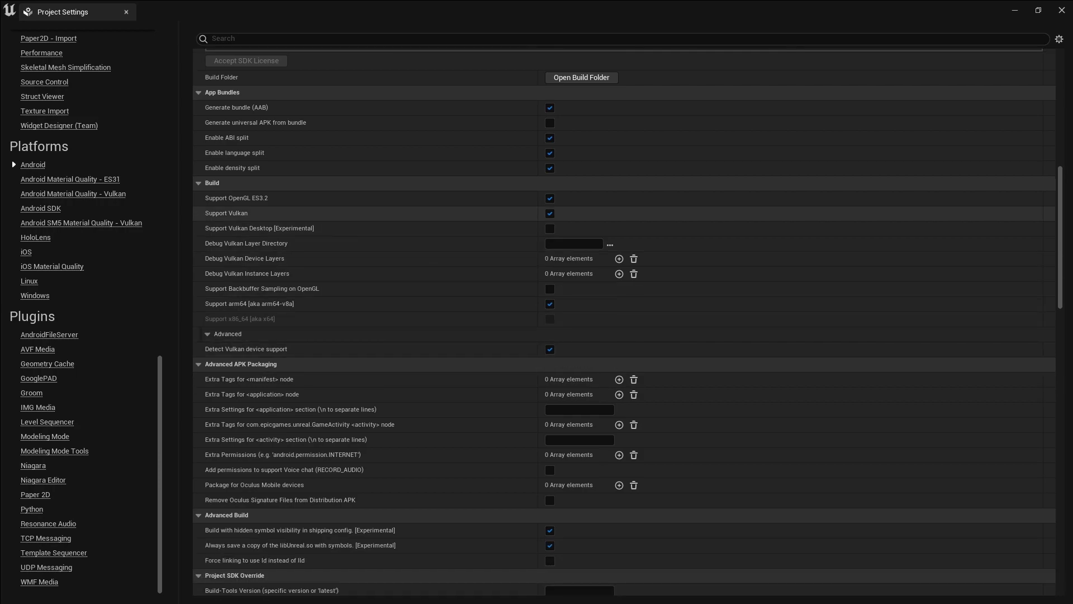
pyautogui.scroll(-5, 549, 179)
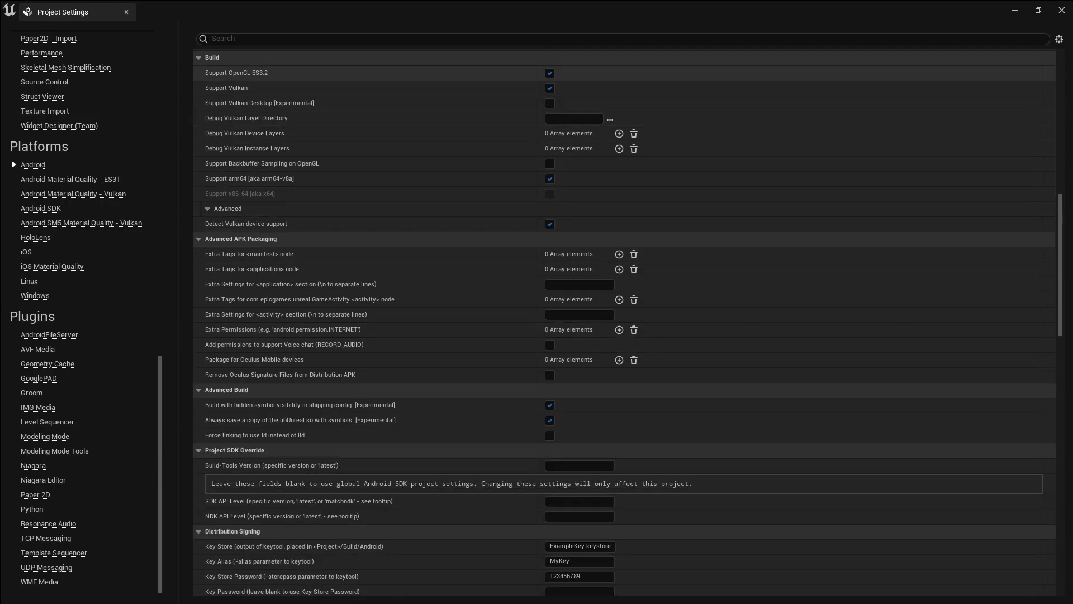
pyautogui.scroll(-7, 549, 522)
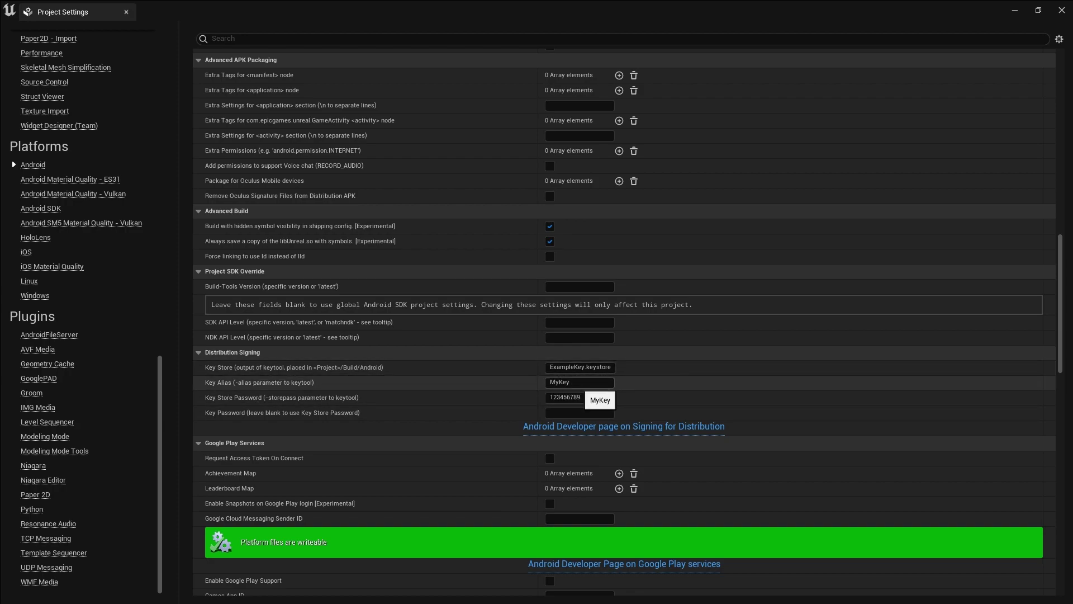
pyautogui.click(1061, 10)
# Step: Open the key text file from the desktop and copy its keytool -genkey command line
pyautogui.press('super+d')
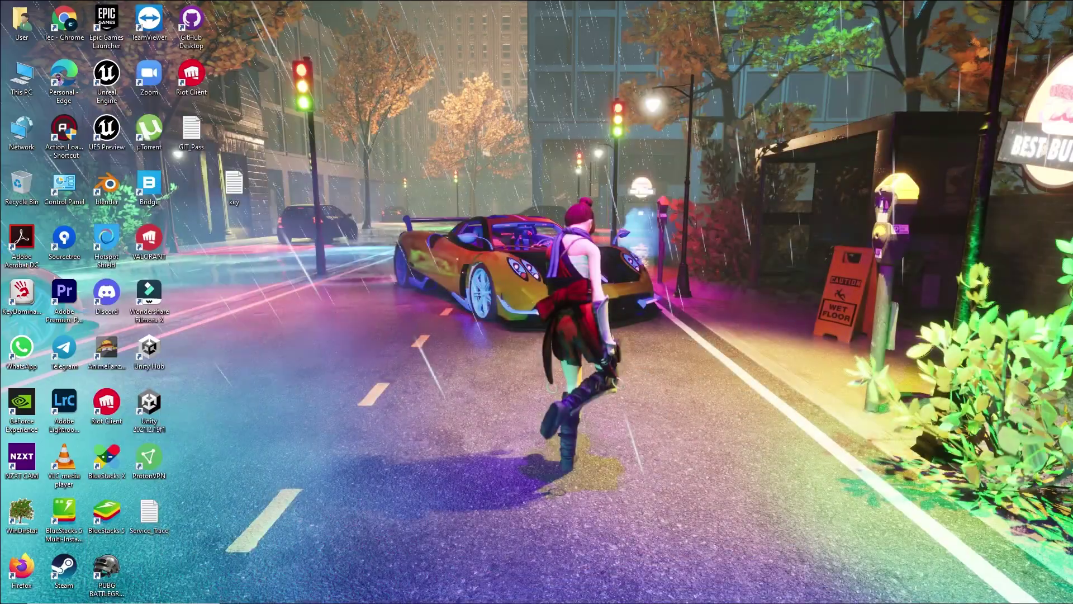
pyautogui.doubleClick(235, 184)
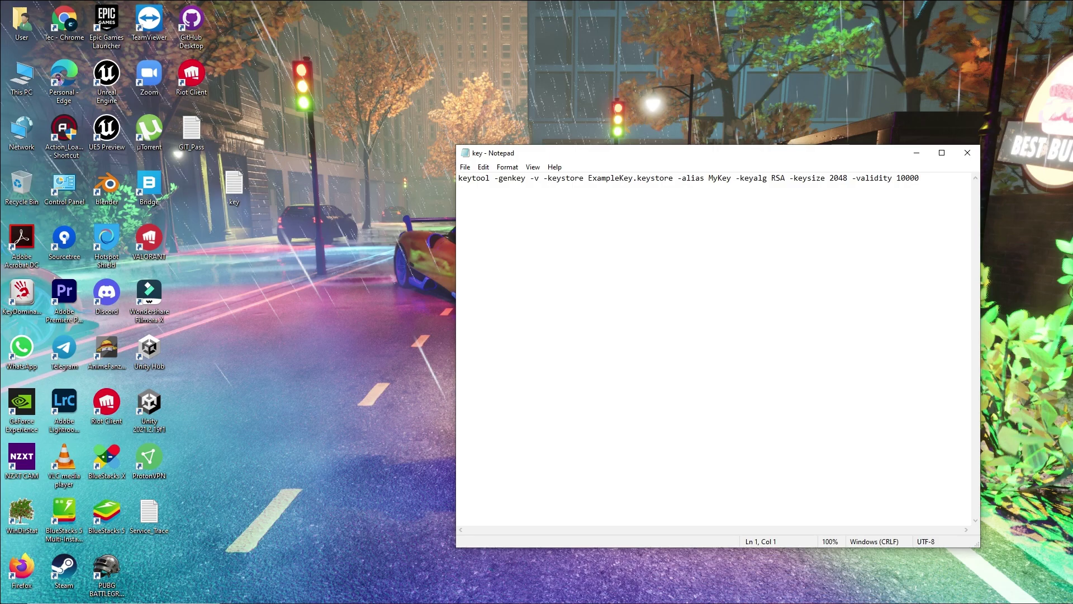
pyautogui.moveTo(924, 178); pyautogui.dragTo(459, 178)
pyautogui.rightClick(533, 178)
pyautogui.click(559, 214)
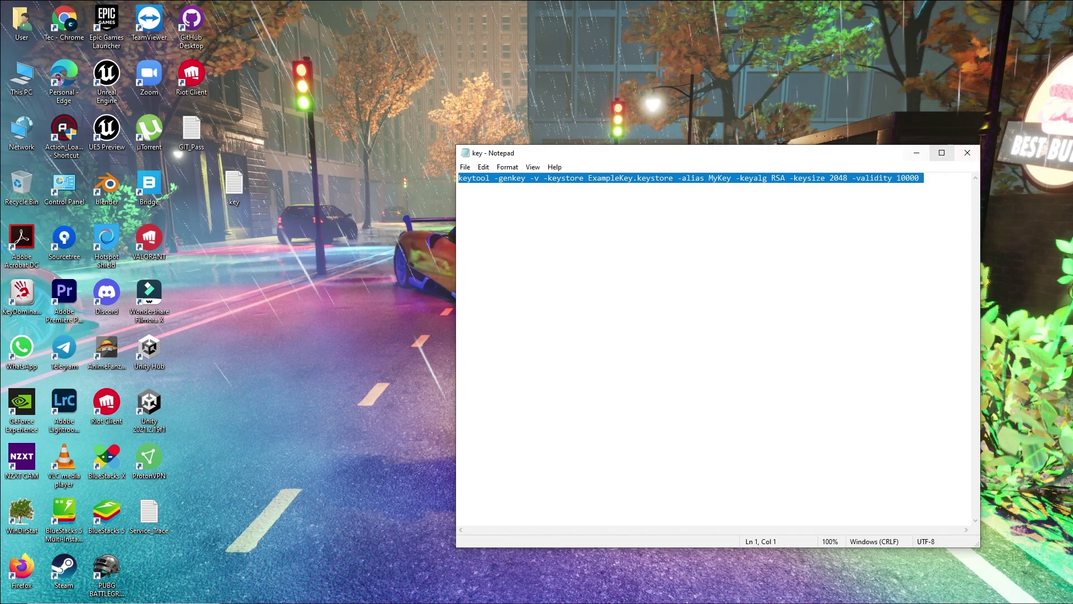
# Step: Minimize Notepad and launch Command Prompt by searching for cmd
pyautogui.click(917, 153)
pyautogui.press('super+s')
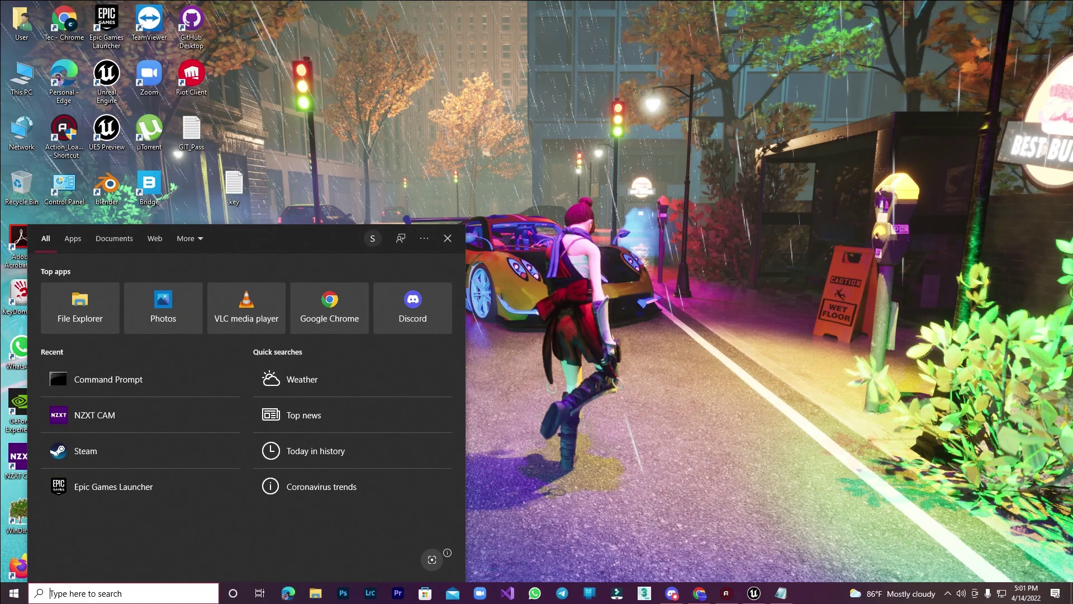
pyautogui.write('cmd')
pyautogui.press('Return')
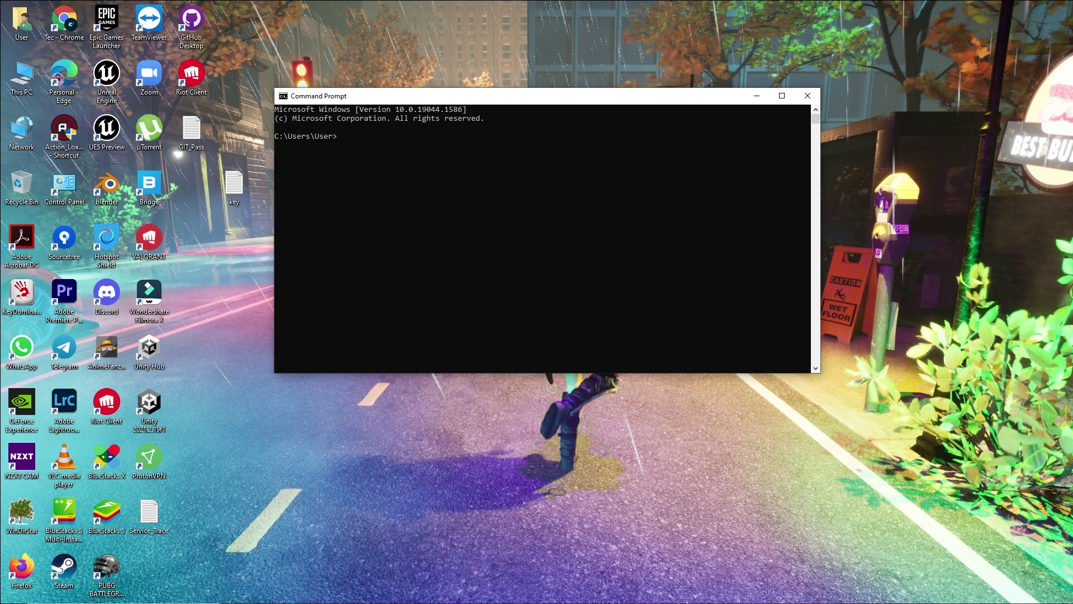
# Step: Run the pasted keytool command, set the keystore password, name, unit 'teclearing', organization 'tecllearing game'
pyautogui.hotkey('ctrl', 'v')
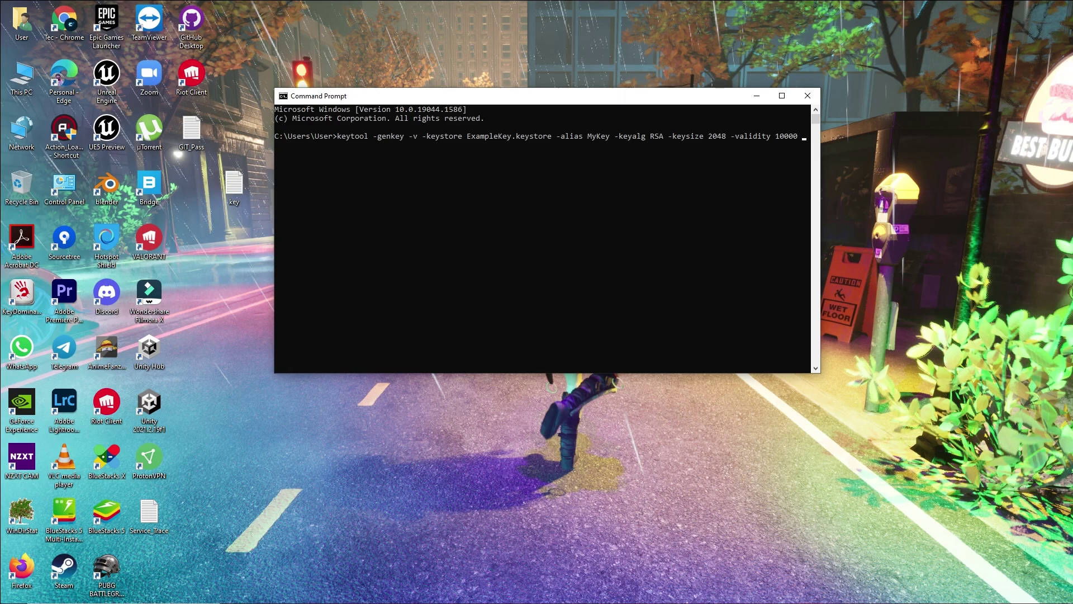
pyautogui.press('Return')
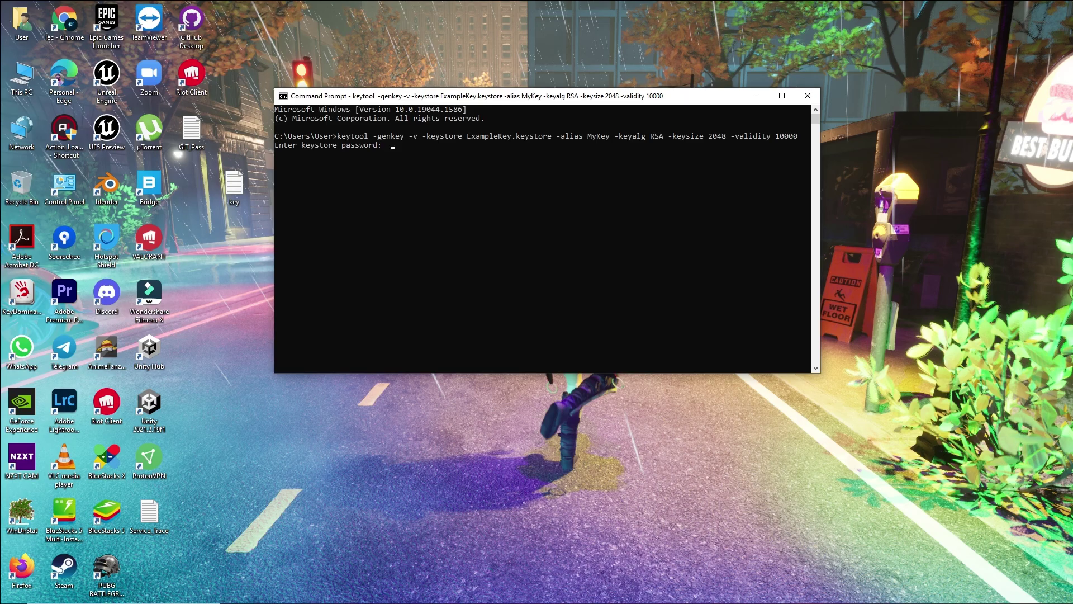
pyautogui.press('Return')
pyautogui.press('Return')
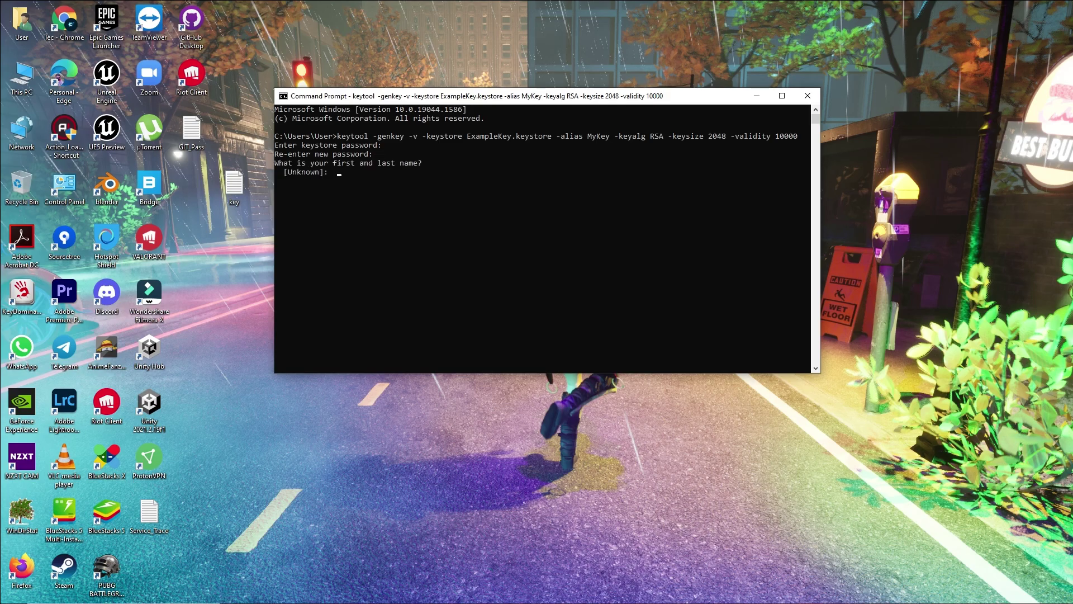
pyautogui.write('tec')
pyautogui.press('Return')
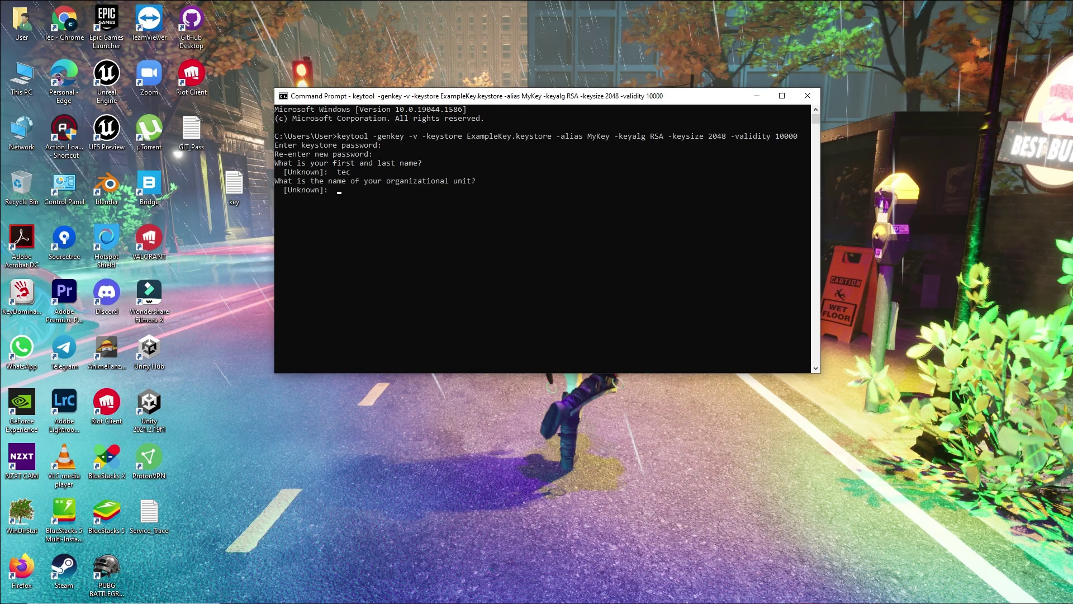
pyautogui.write('teclearing')
pyautogui.press('Return')
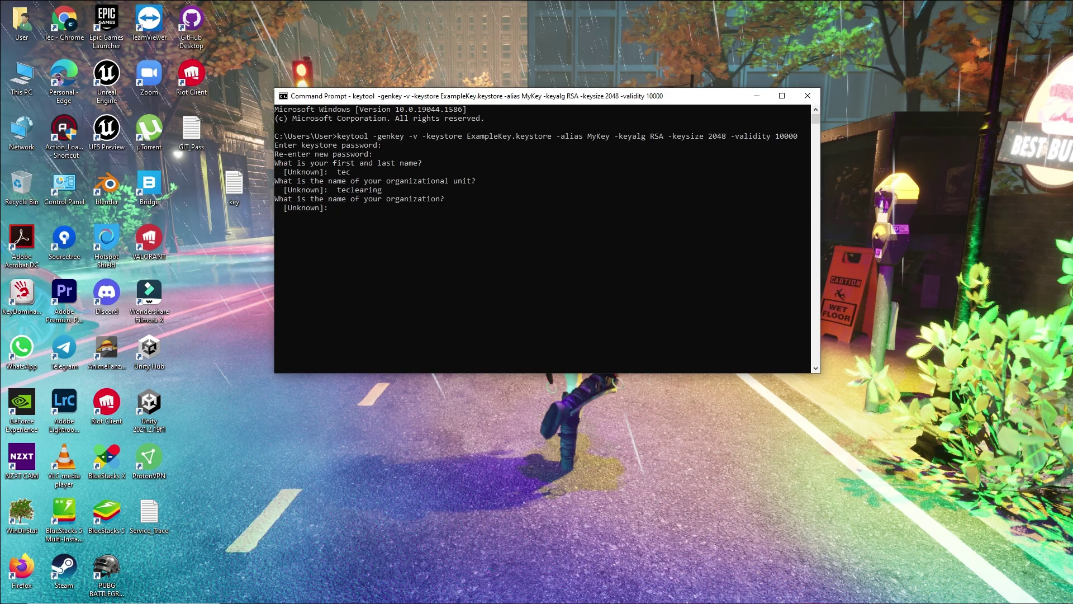
pyautogui.write('tecllearing game')
pyautogui.press('Return')
# Step: Enter city bd, state ctg, country bd, confirm with y, set the key password, close Command Prompt
pyautogui.write('bd')
pyautogui.press('Return')
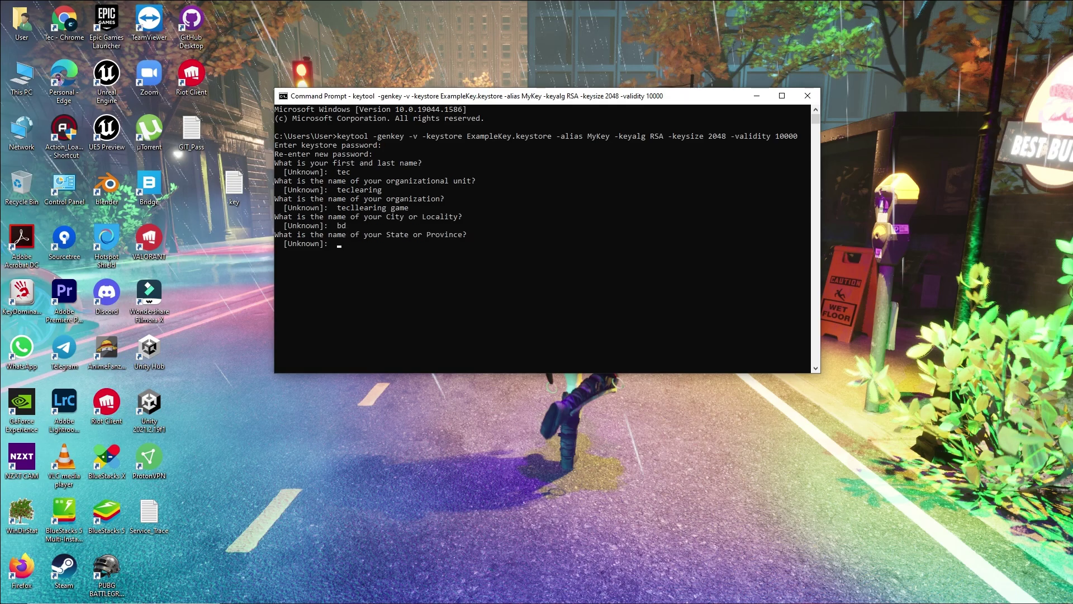
pyautogui.write('ctg')
pyautogui.press('Return')
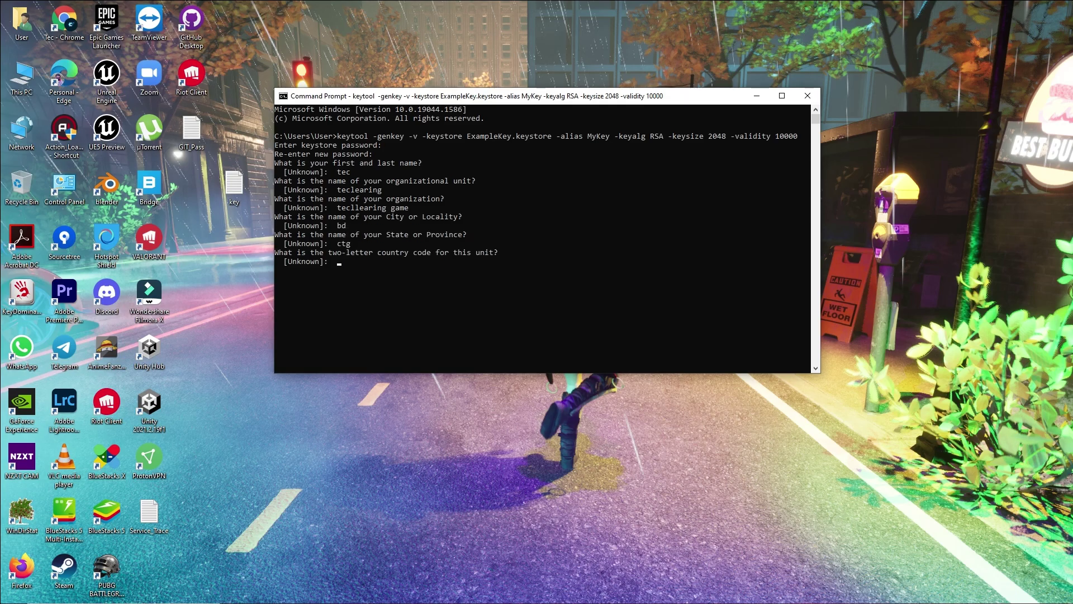
pyautogui.write('bd')
pyautogui.press('Return')
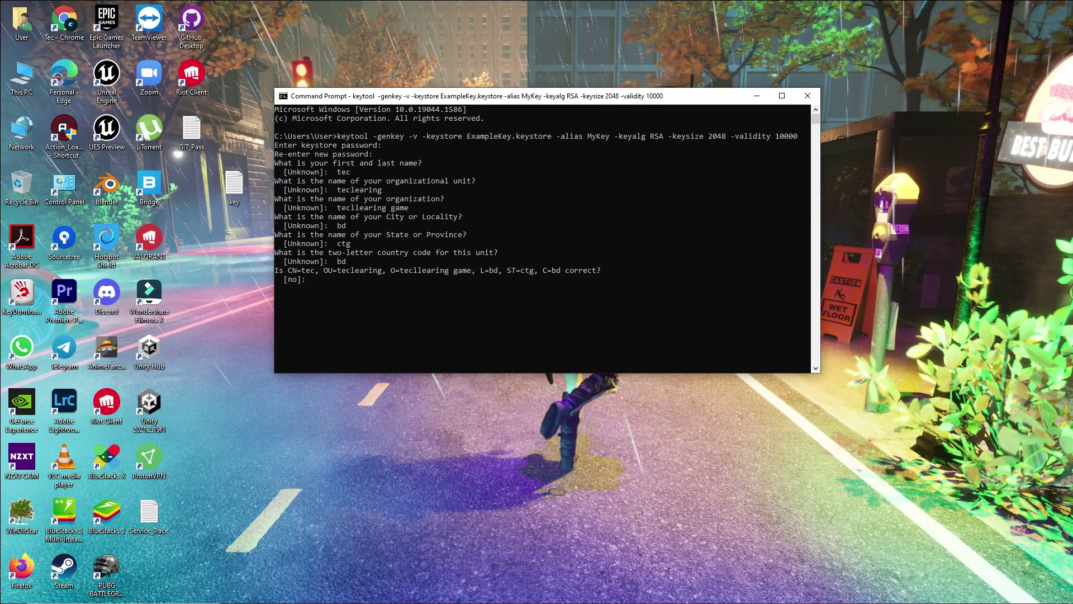
pyautogui.write('y')
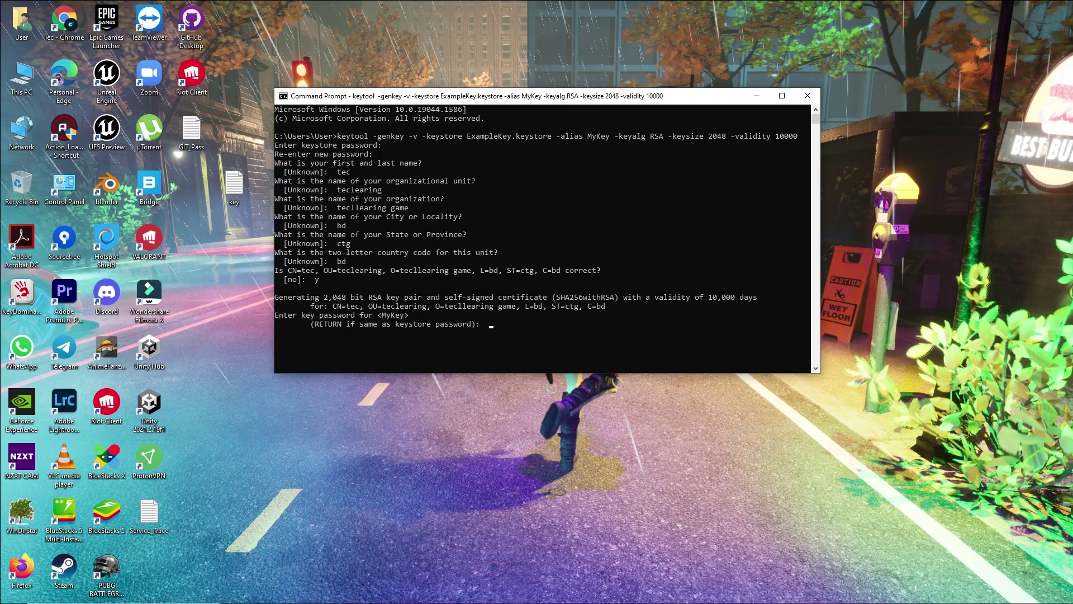
pyautogui.press('Return')
pyautogui.press('Return')
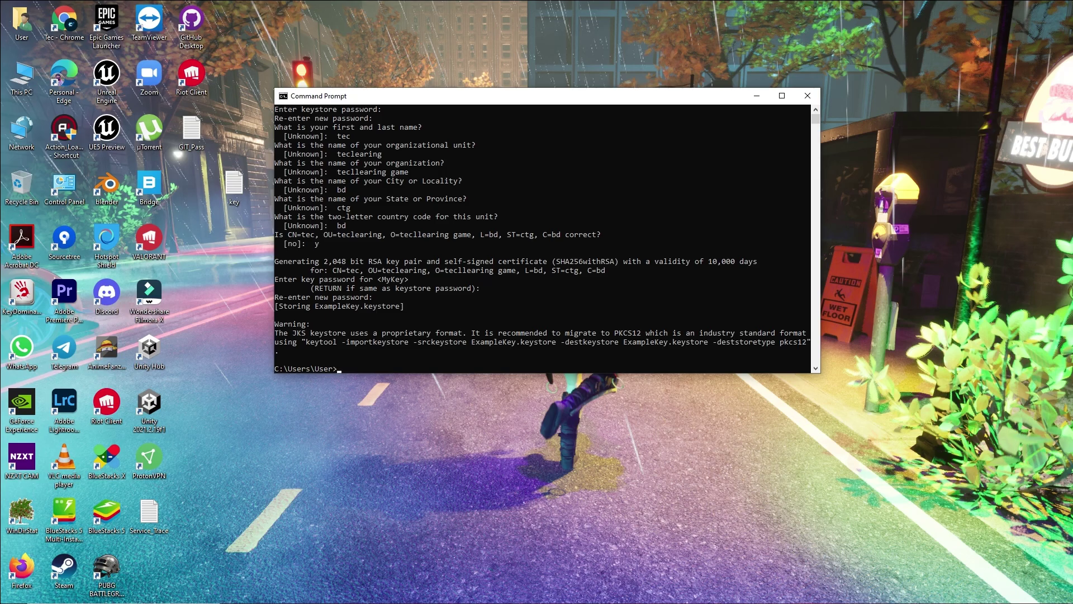
pyautogui.click(808, 95)
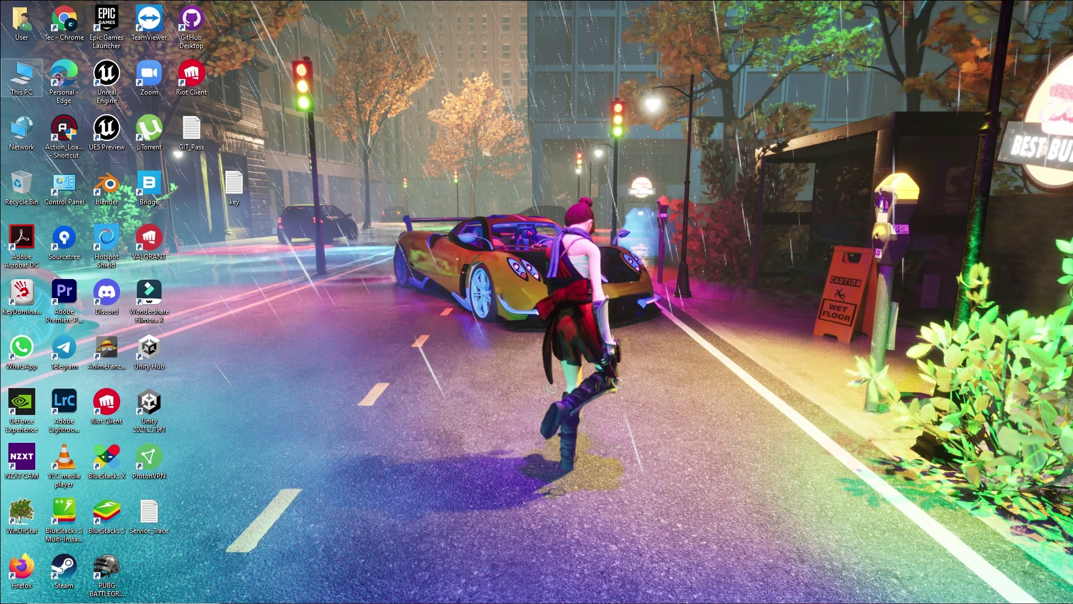
# Step: Cut ExampleKey.keystore from the C:\Users\User folder
pyautogui.doubleClick(21, 76)
pyautogui.doubleClick(168, 213)
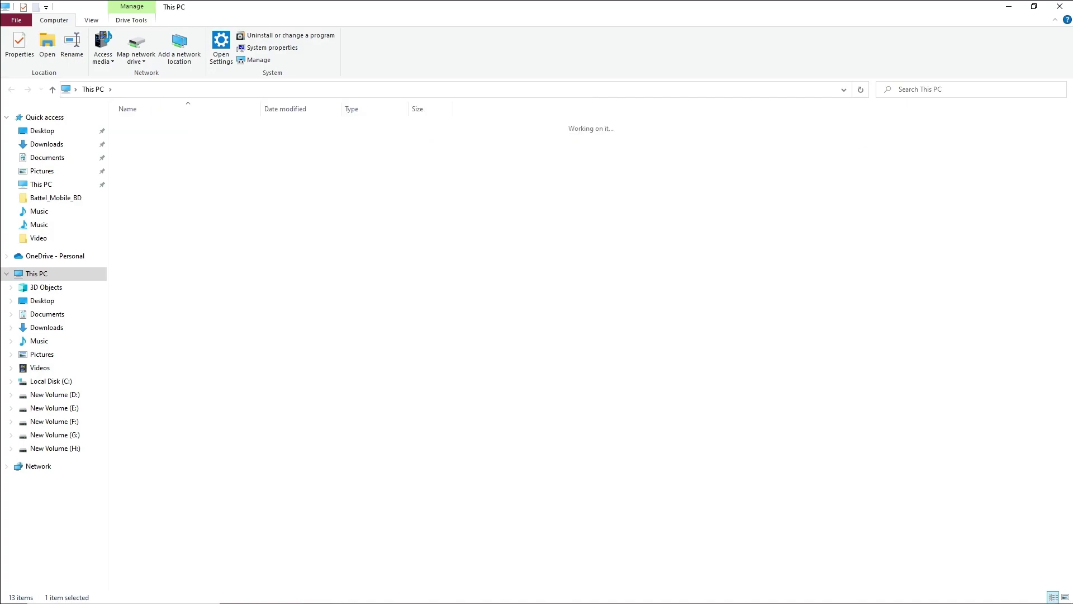
pyautogui.doubleClick(138, 254)
pyautogui.doubleClick(138, 148)
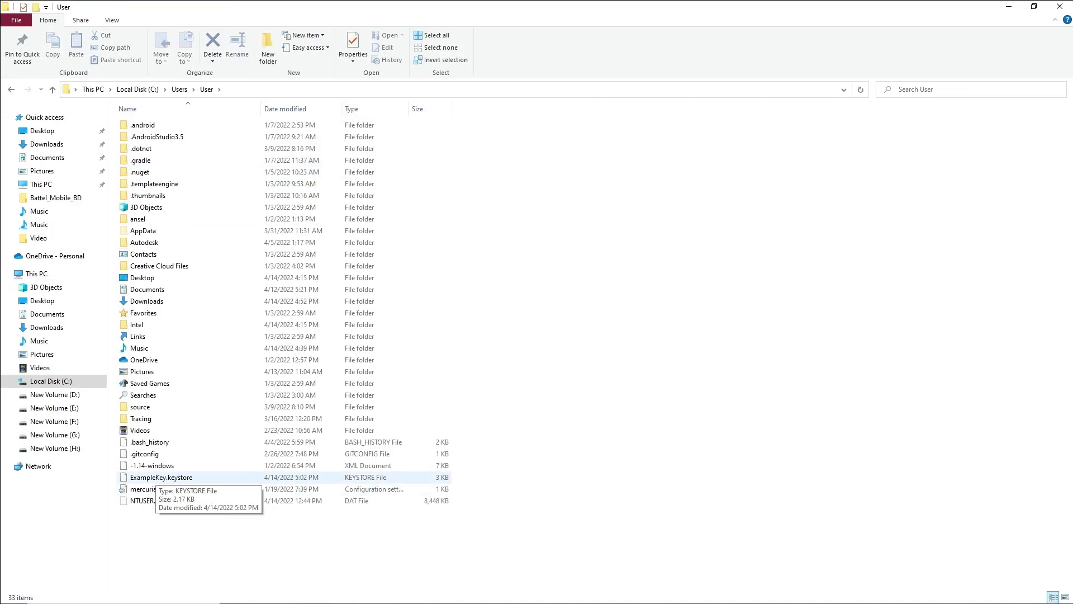
pyautogui.rightClick(174, 480)
pyautogui.click(200, 400)
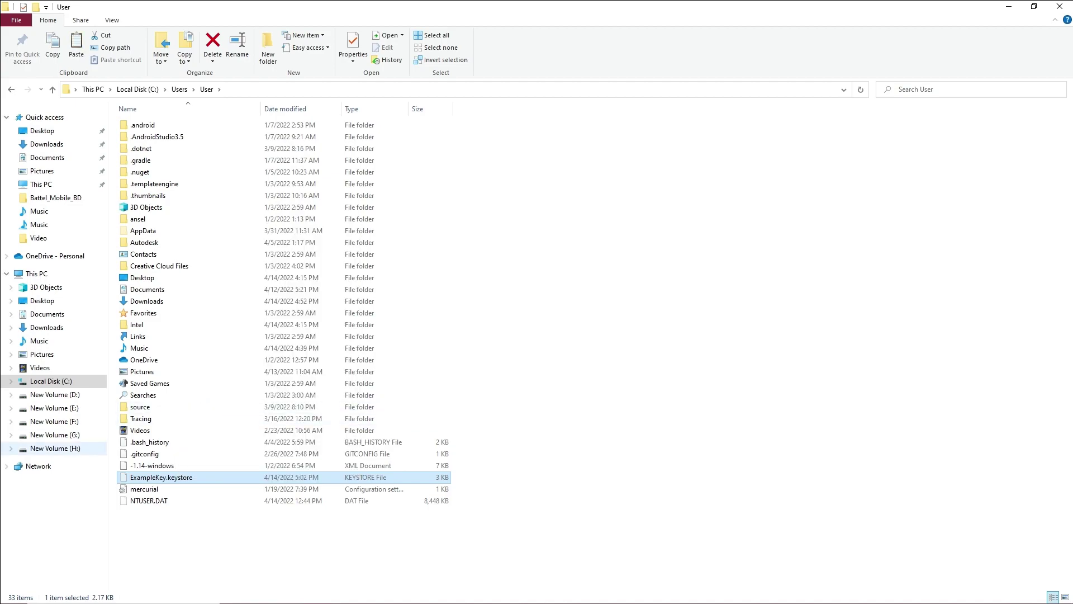
# Step: Move into H:\UnrealEngineProject-Data\UE5_YoutubeDemo\Build\Android to place the keystore there
pyautogui.click(54, 448)
pyautogui.click(168, 195)
pyautogui.press('Return')
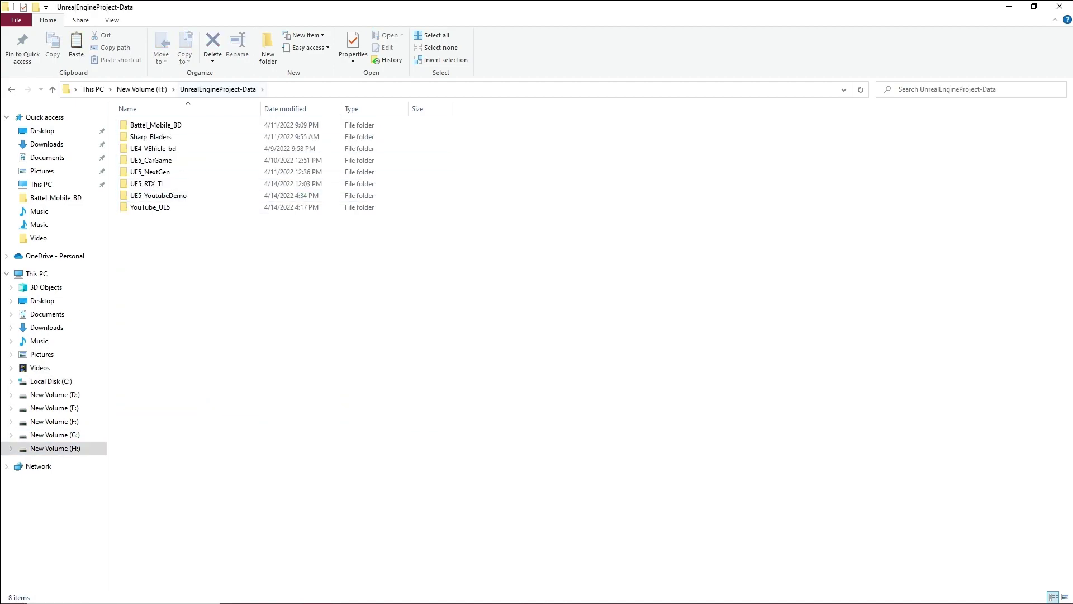
pyautogui.doubleClick(159, 195)
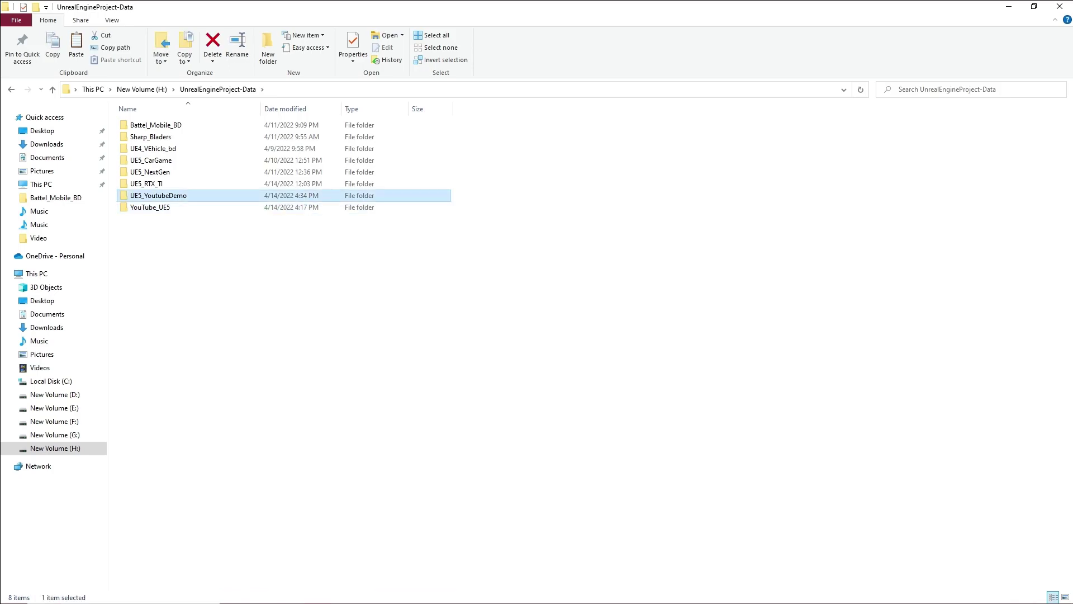
pyautogui.doubleClick(140, 137)
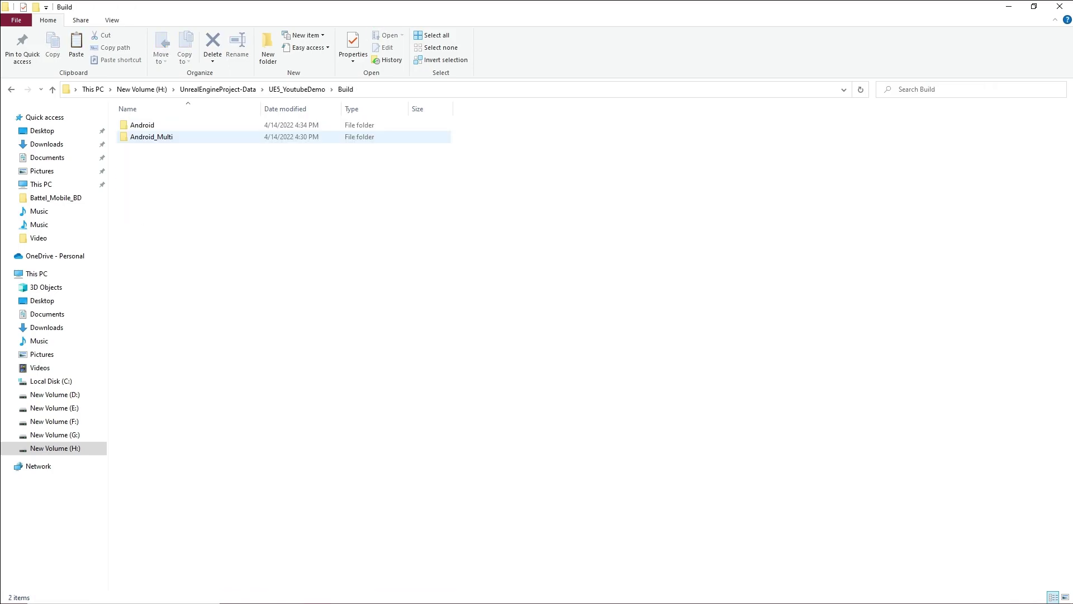
pyautogui.press('Return')
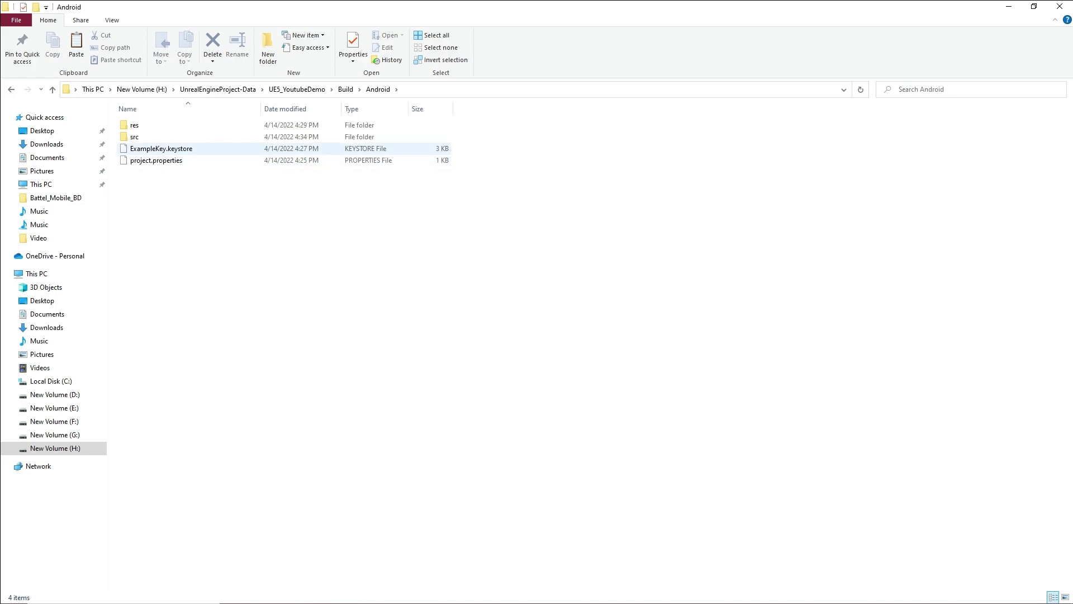
# Step: Copy the full ExampleKey.keystore file name from the moved file
pyautogui.rightClick(215, 150)
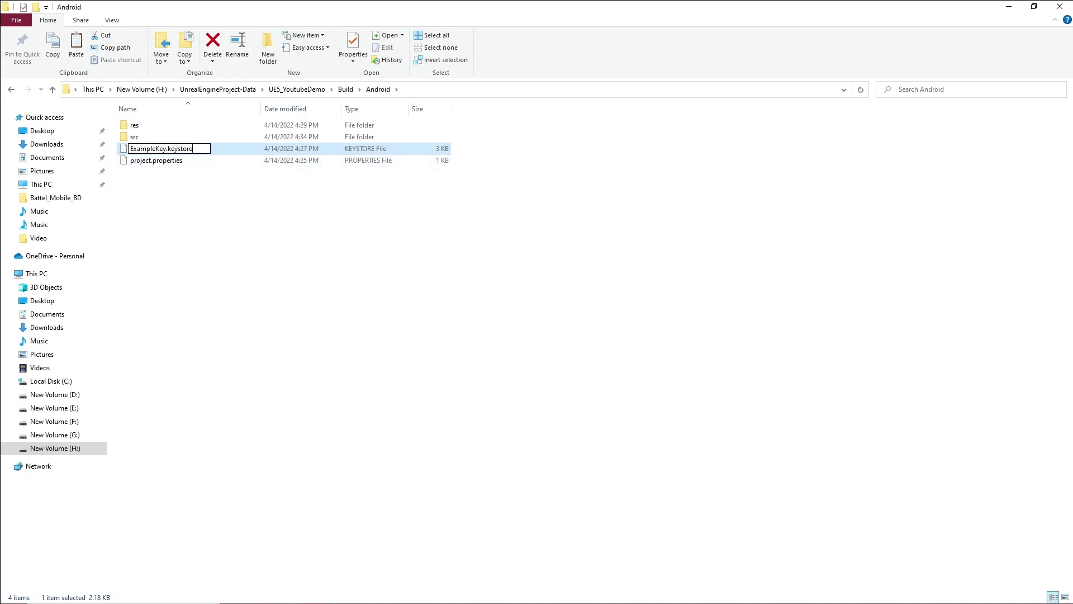
pyautogui.hotkey('ctrl', 'a')
pyautogui.rightClick(201, 150)
pyautogui.click(227, 187)
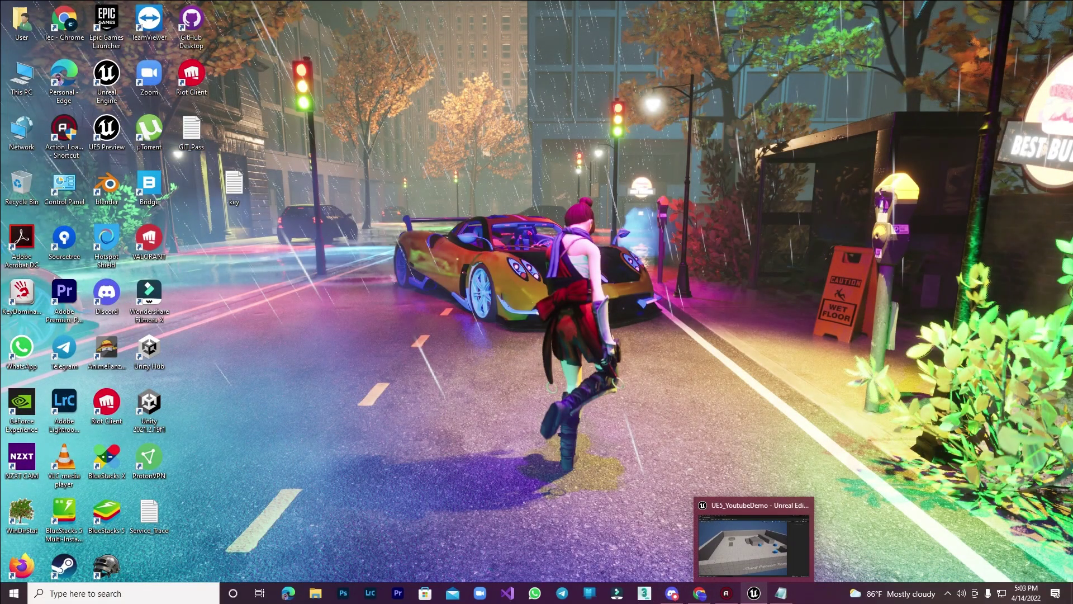
pyautogui.click(754, 592)
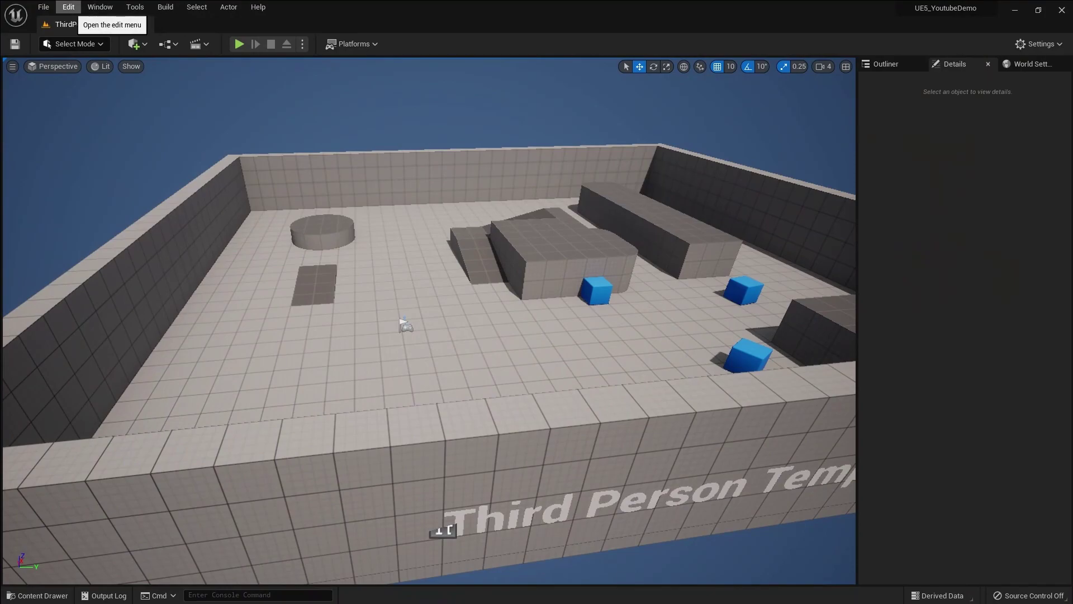
pyautogui.click(68, 7)
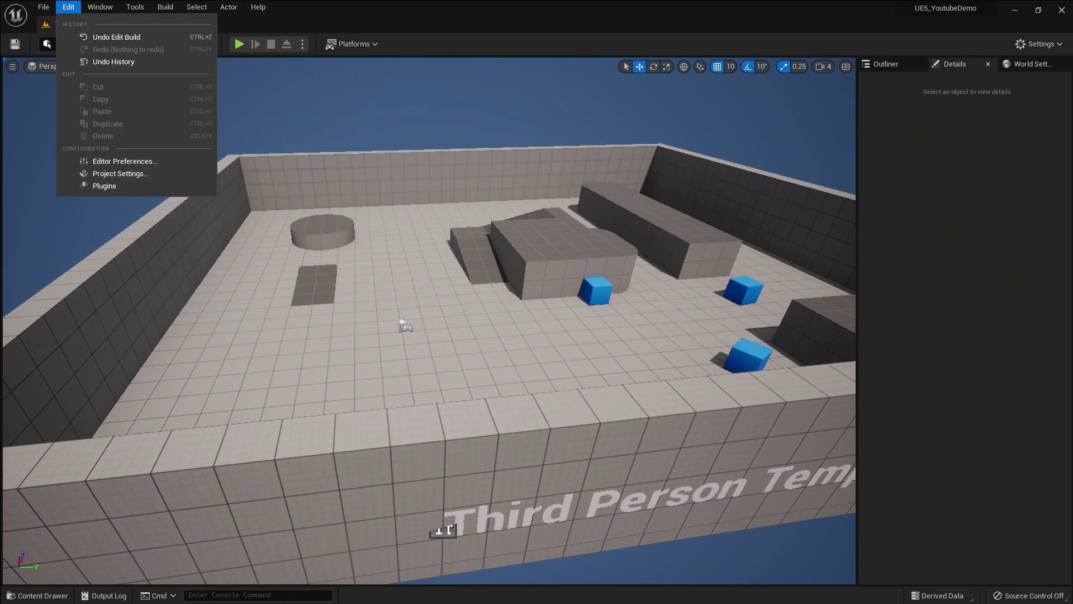
pyautogui.click(98, 171)
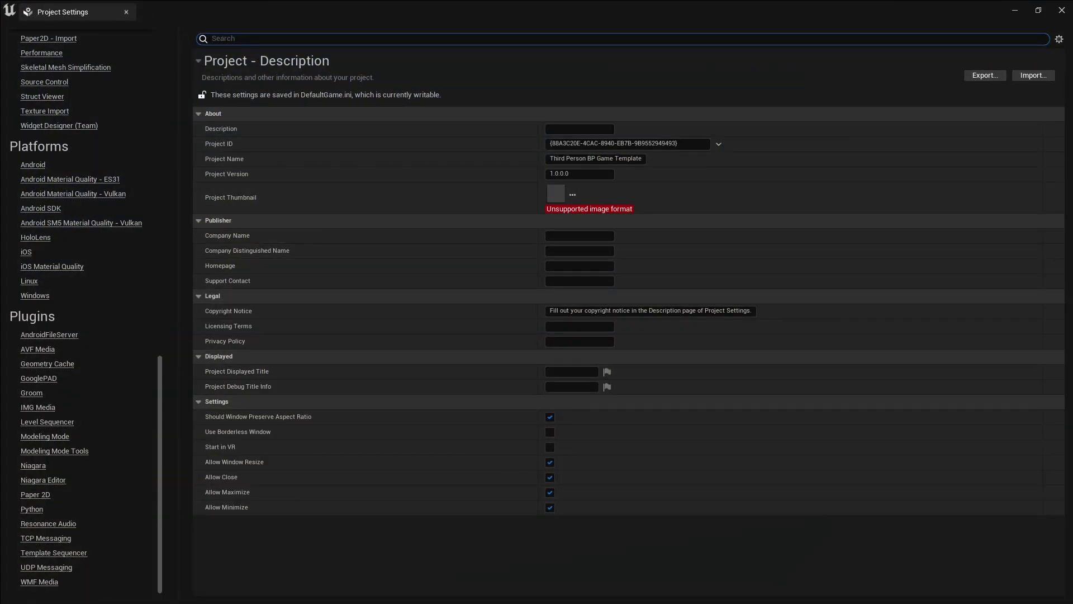
pyautogui.click(33, 165)
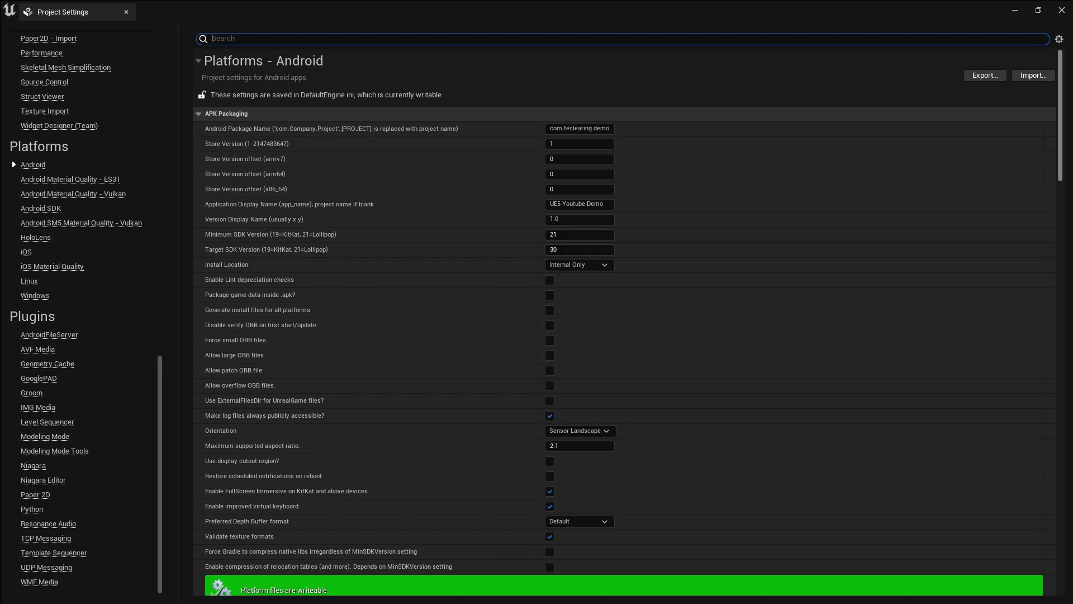
pyautogui.scroll(-15, 623, 321)
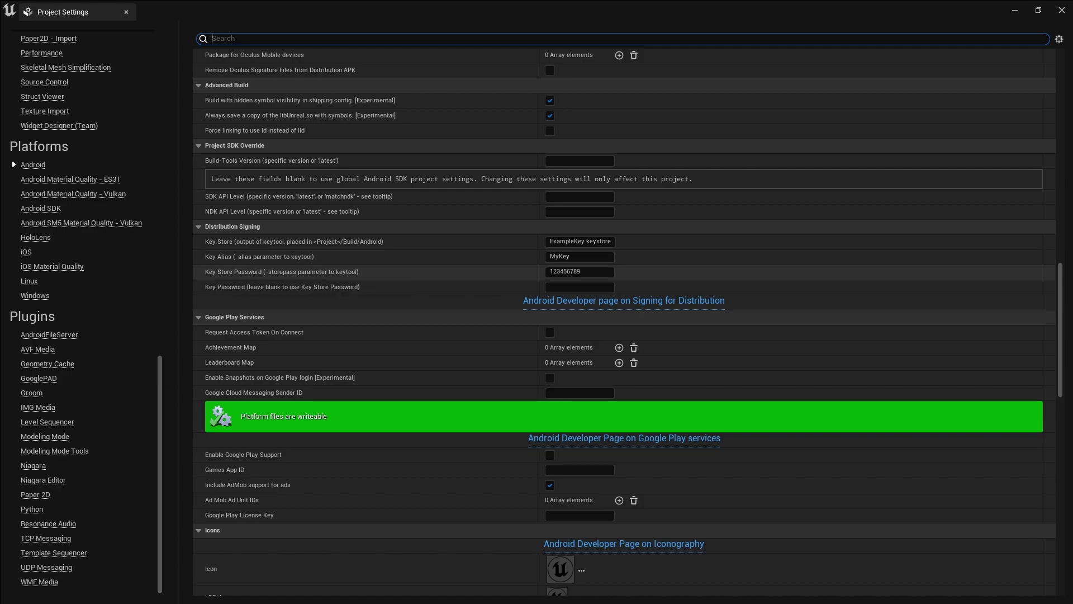
pyautogui.scroll(15, 623, 322)
pyautogui.click(1062, 9)
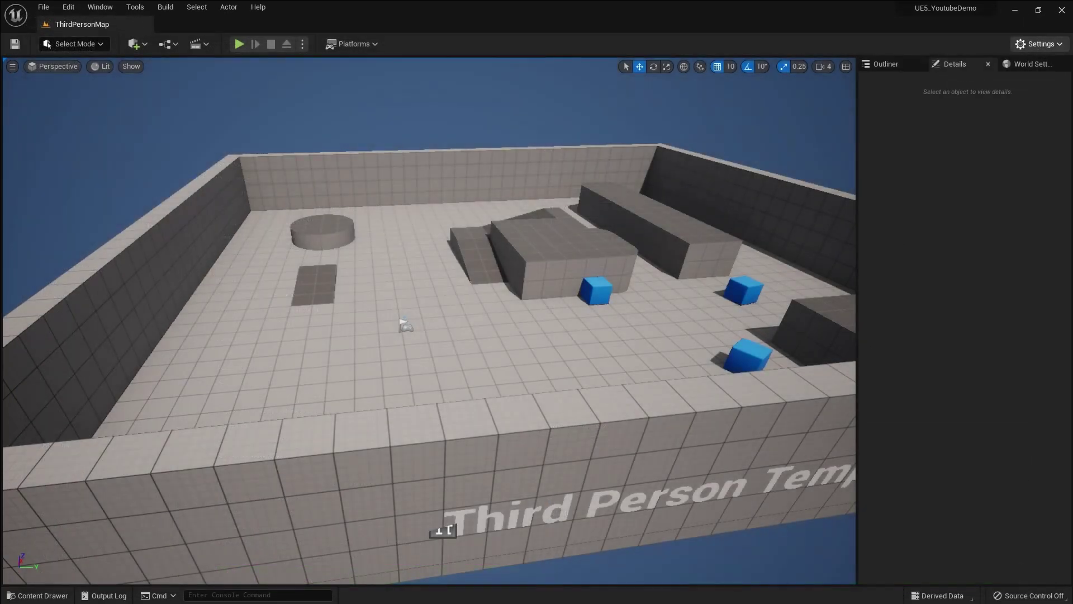
pyautogui.click(353, 45)
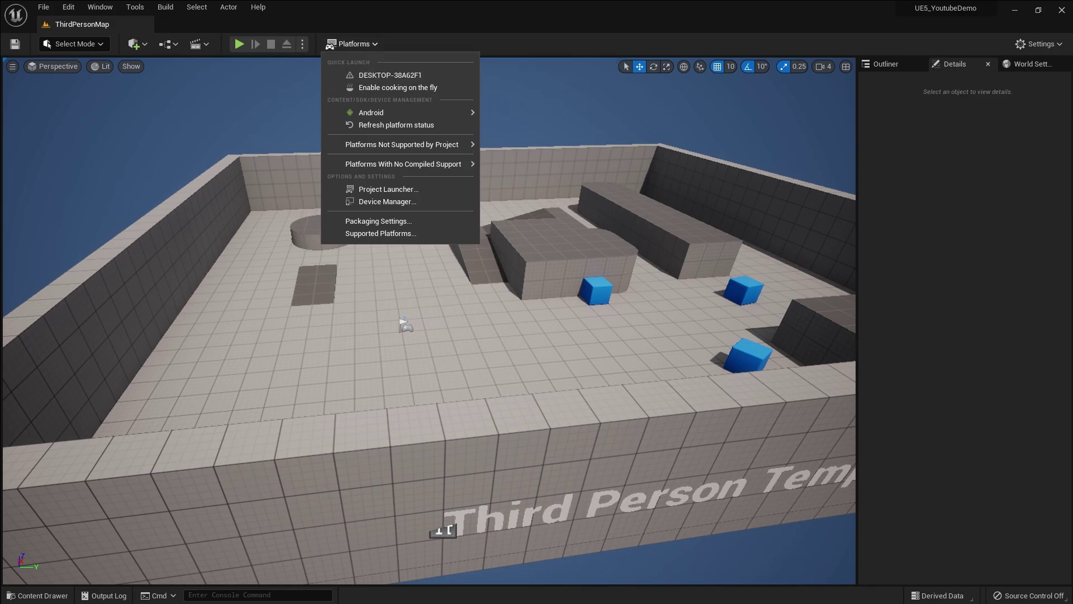
pyautogui.moveTo(391, 112)
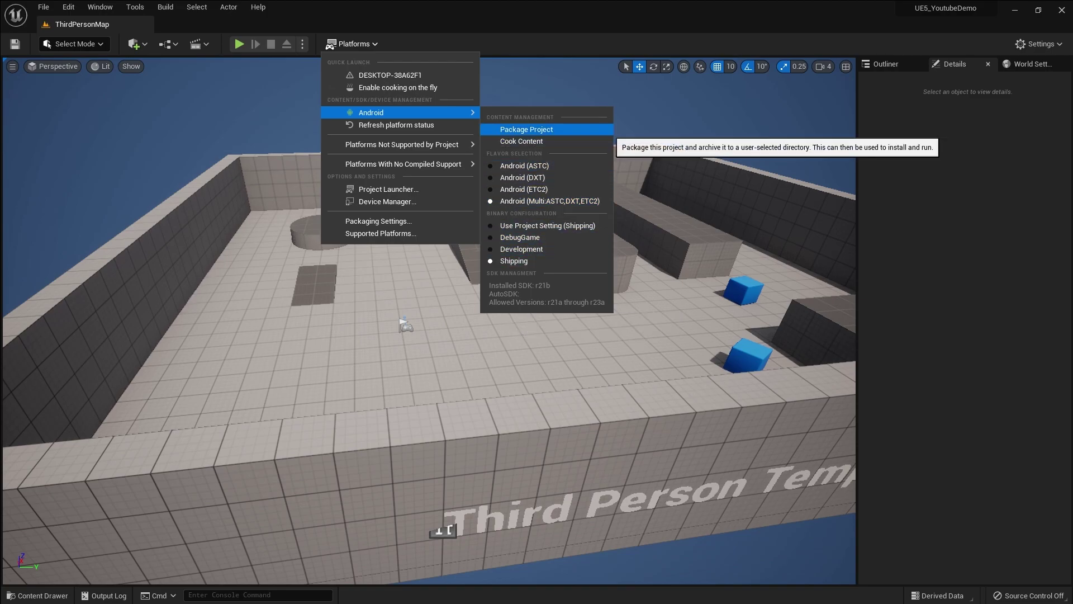
pyautogui.click(526, 130)
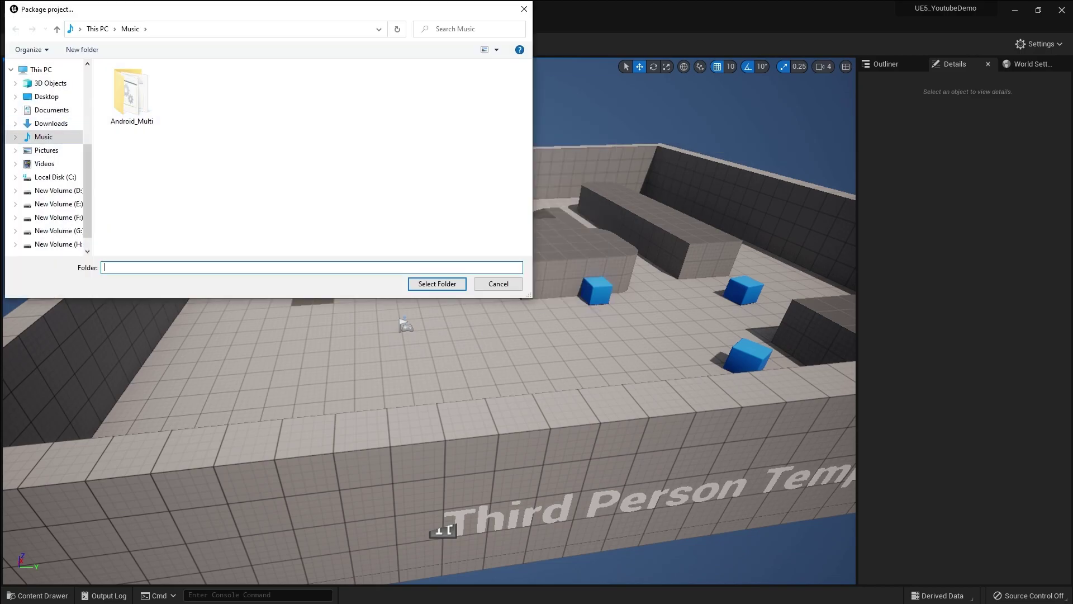
pyautogui.click(524, 9)
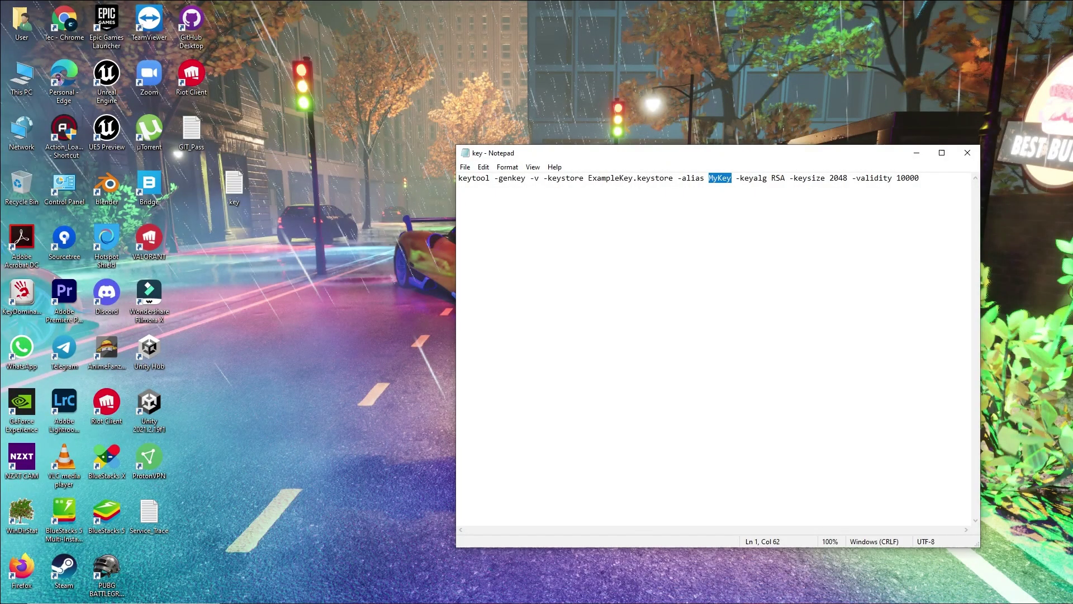
# Step: Confirm the 141 MB UE5_YoutubeDemo-Android-Shipping.aab in Music > Android_Multi via Properties, then reopen Music
pyautogui.click(315, 593)
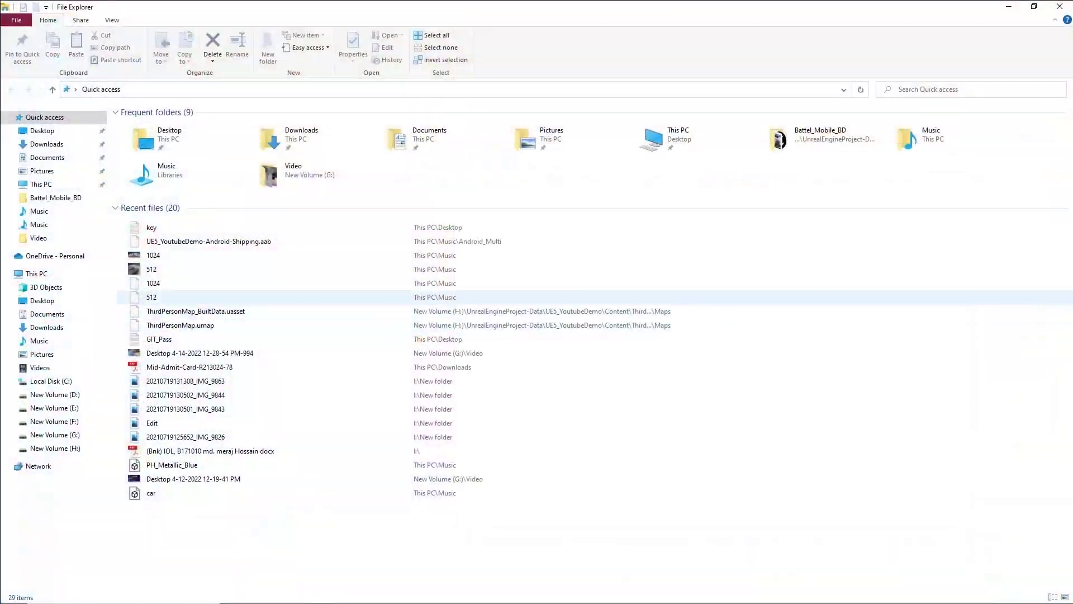
pyautogui.click(39, 340)
pyautogui.doubleClick(149, 140)
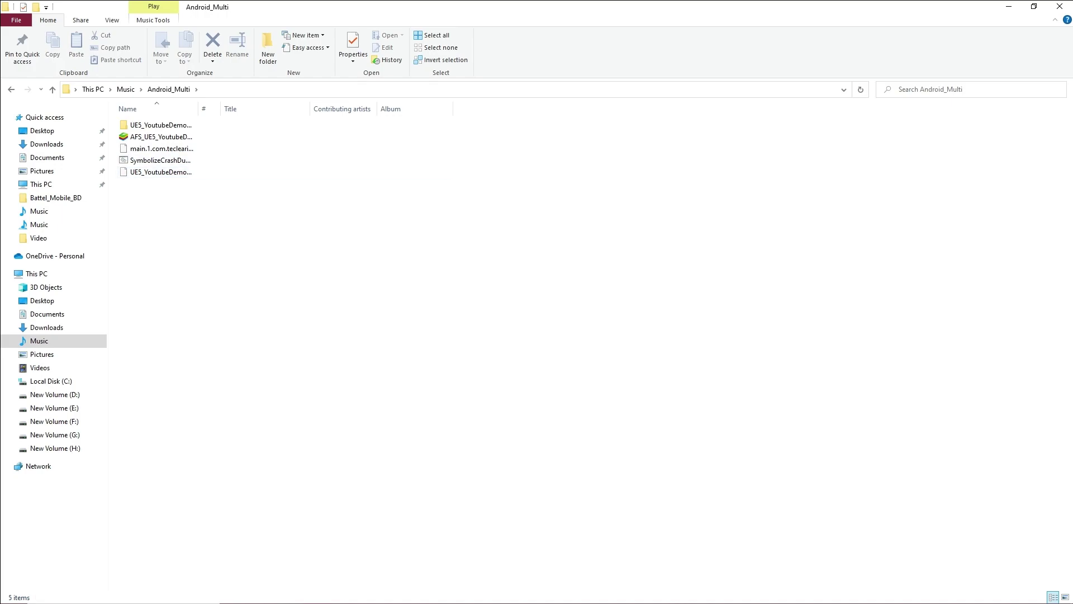
pyautogui.rightClick(157, 176)
pyautogui.click(190, 438)
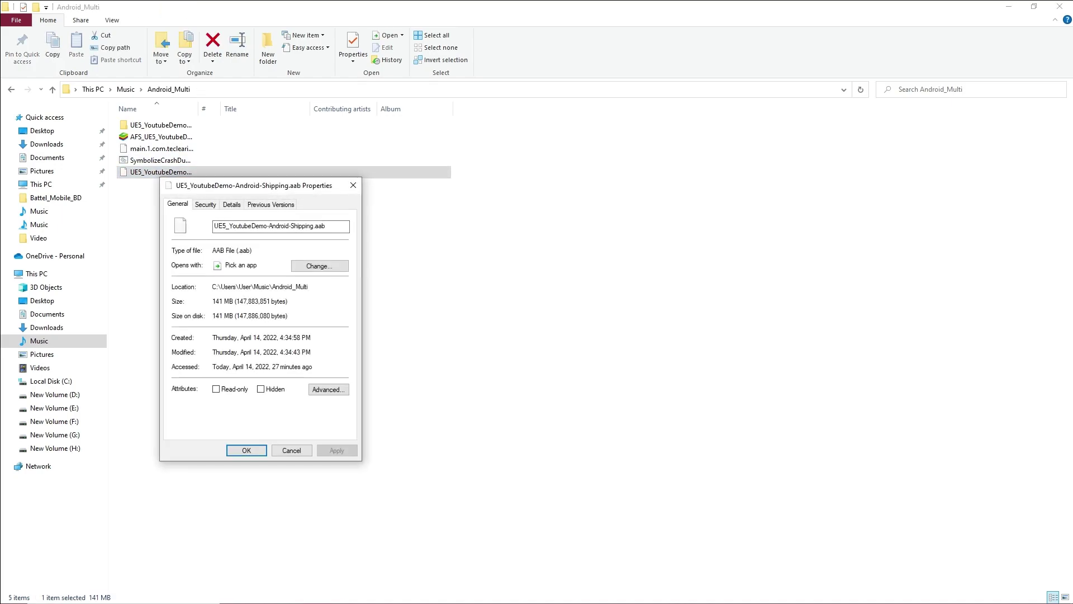
pyautogui.click(353, 185)
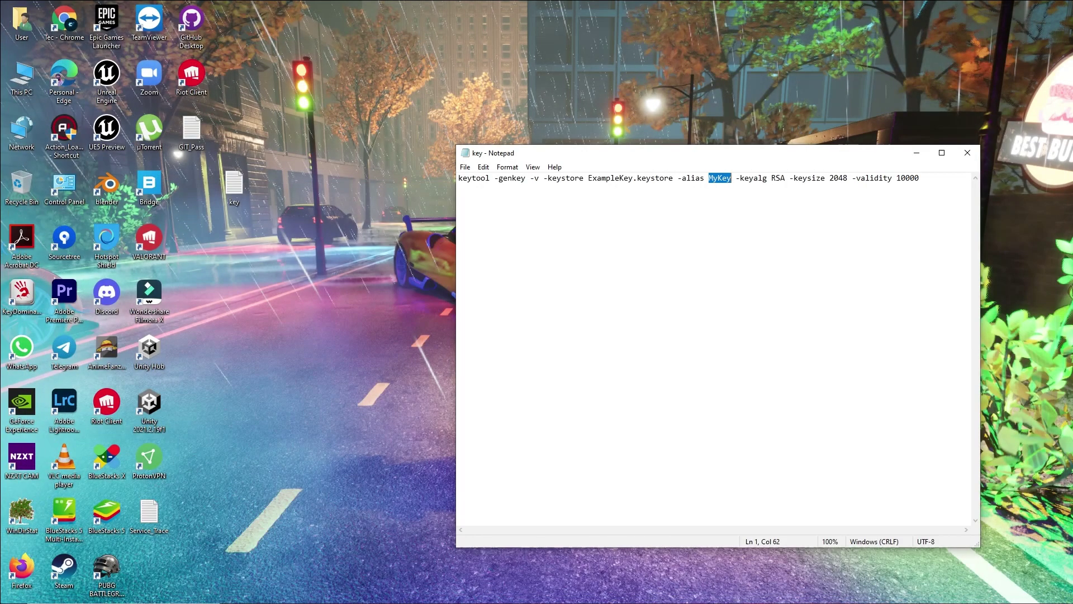
pyautogui.click(316, 593)
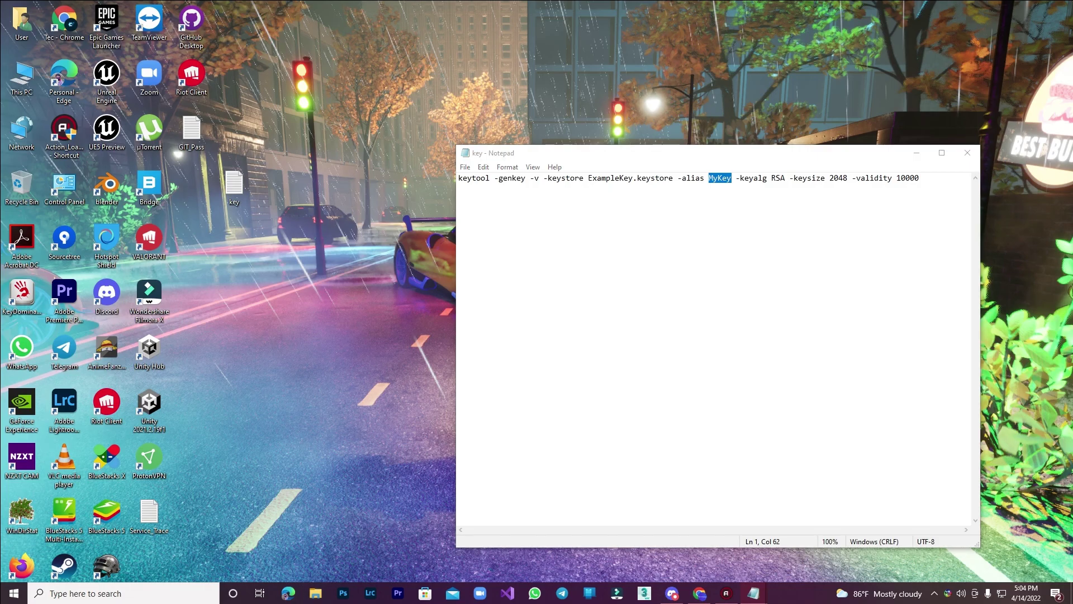
pyautogui.click(39, 341)
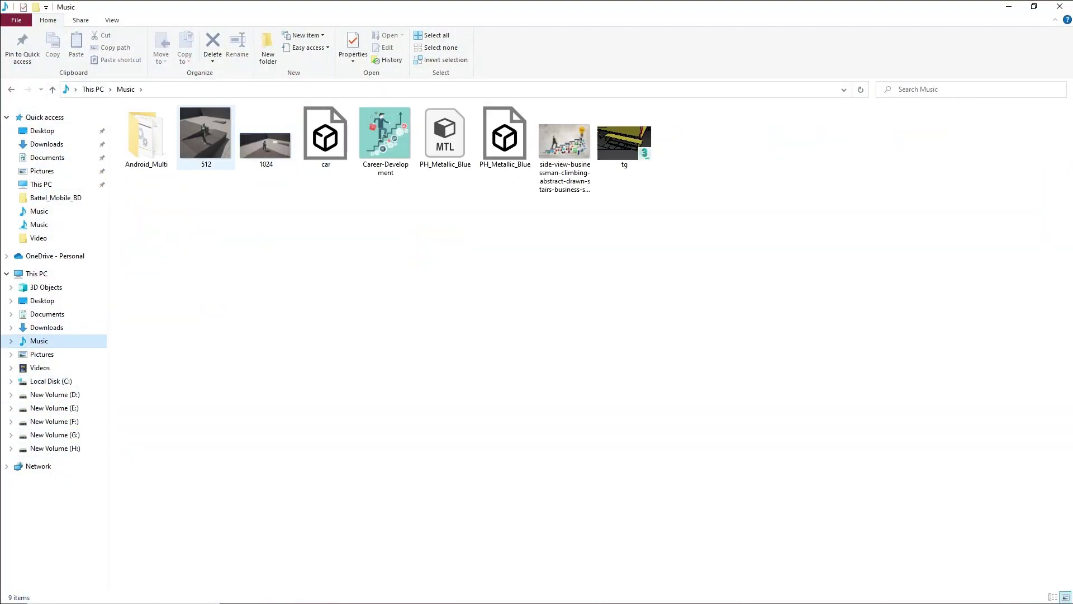
# Step: Preview 512.png and 1024.png in Photos, then close Photos and Notepad
pyautogui.doubleClick(205, 135)
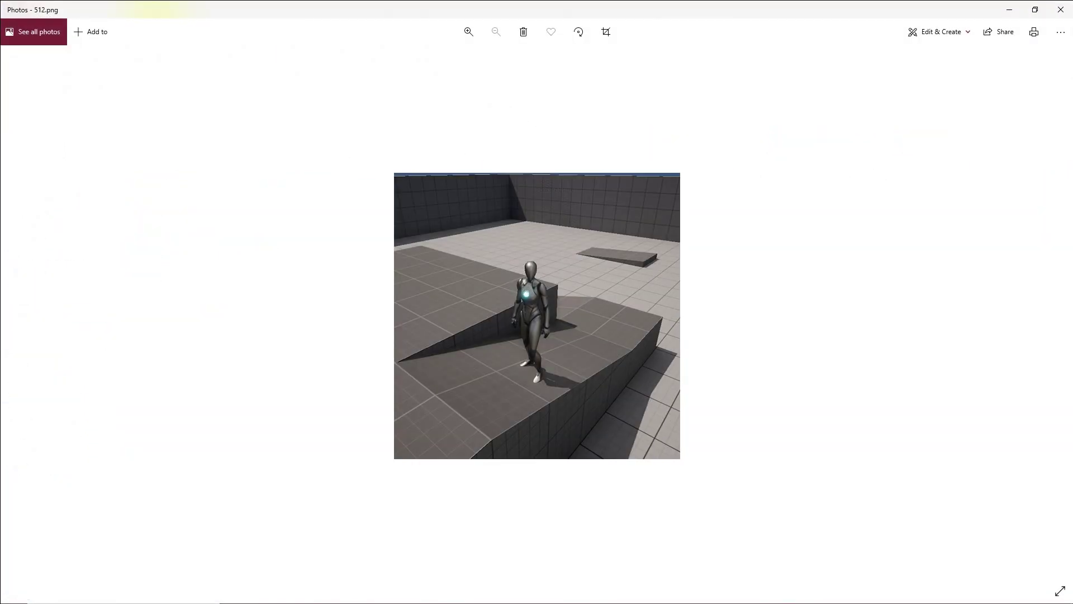
pyautogui.click(1061, 10)
pyautogui.doubleClick(266, 134)
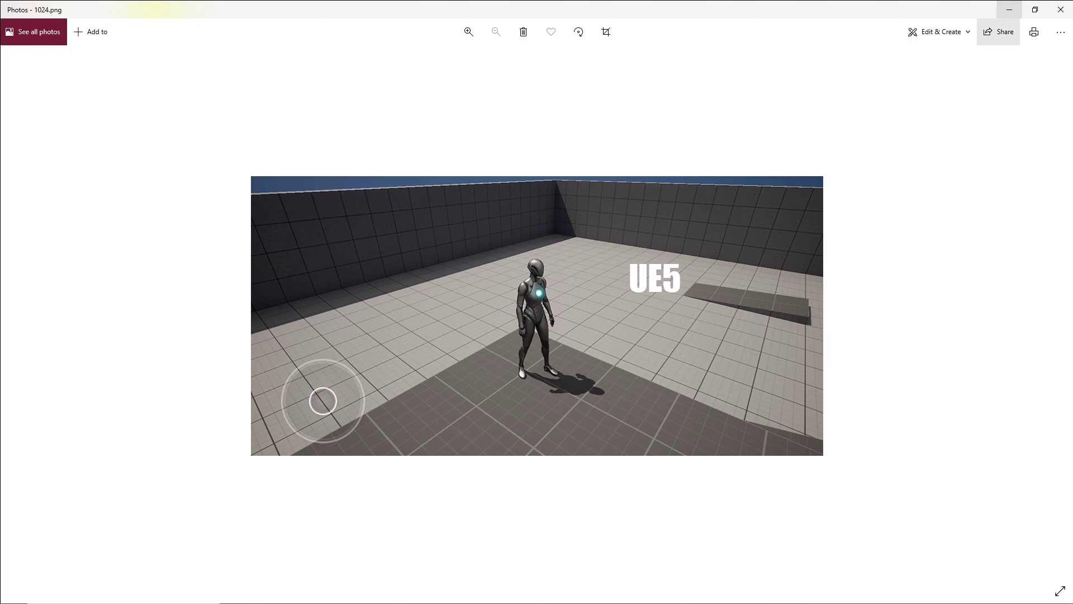
pyautogui.click(1061, 10)
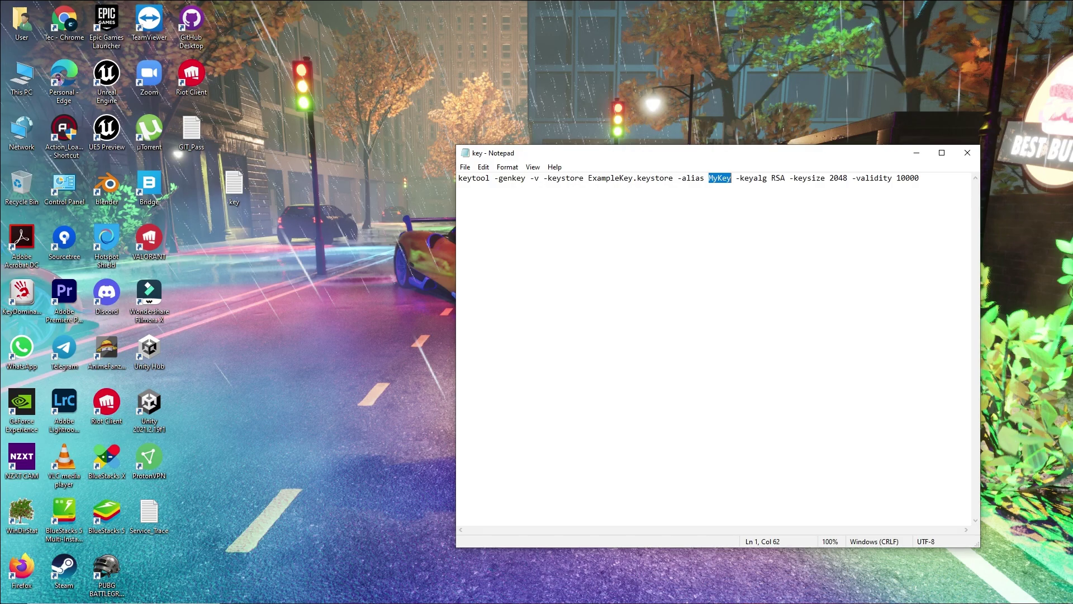
pyautogui.click(968, 153)
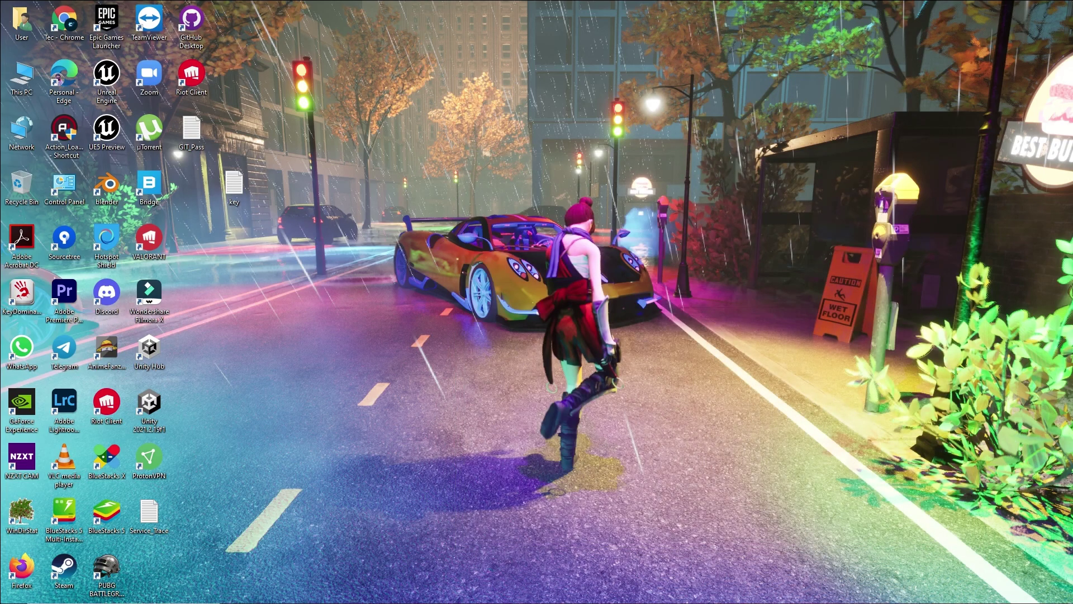